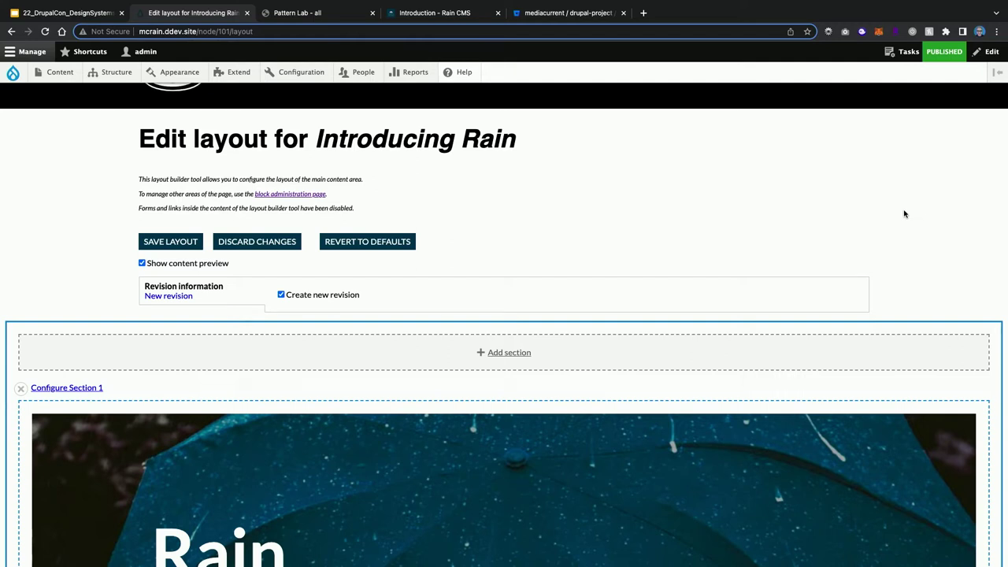
Start adding a new block at the end of Section 1 in the Introducing Rain layout
{"action": "scroll", "coordinate": [904, 213], "scroll_direction": "down", "scroll_amount": 1}
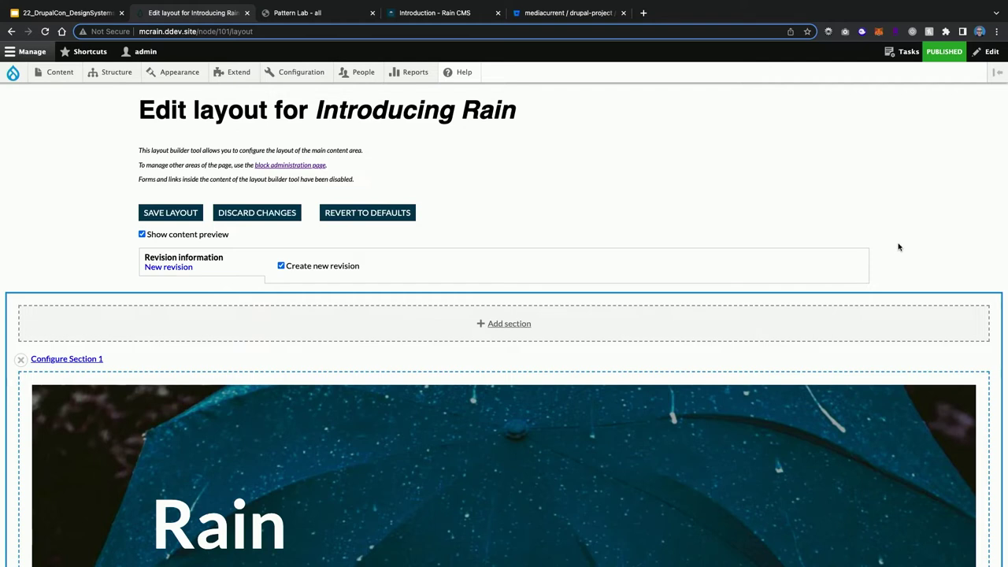
{"action": "scroll", "coordinate": [898, 247], "scroll_direction": "down", "scroll_amount": 11}
{"action": "scroll", "coordinate": [898, 244], "scroll_direction": "down", "scroll_amount": 12}
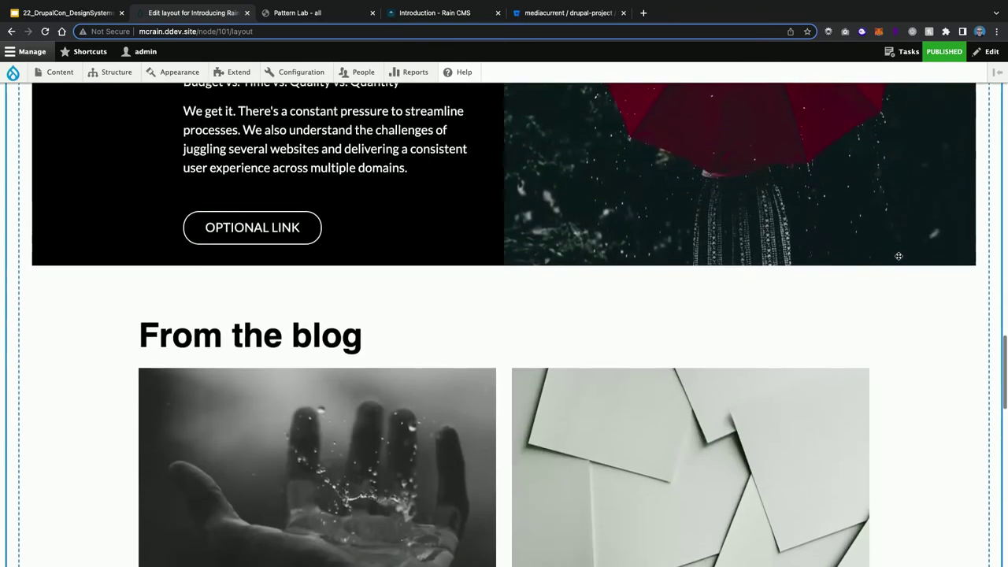
{"action": "scroll", "coordinate": [898, 256], "scroll_direction": "down", "scroll_amount": 5}
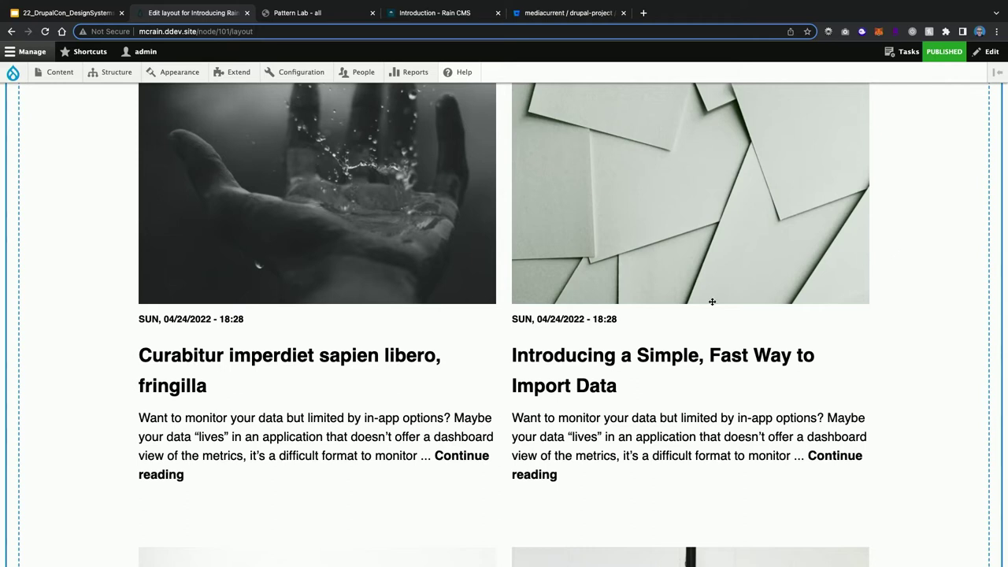
{"action": "scroll", "coordinate": [711, 299], "scroll_direction": "down", "scroll_amount": 6}
{"action": "scroll", "coordinate": [711, 301], "scroll_direction": "down", "scroll_amount": 4}
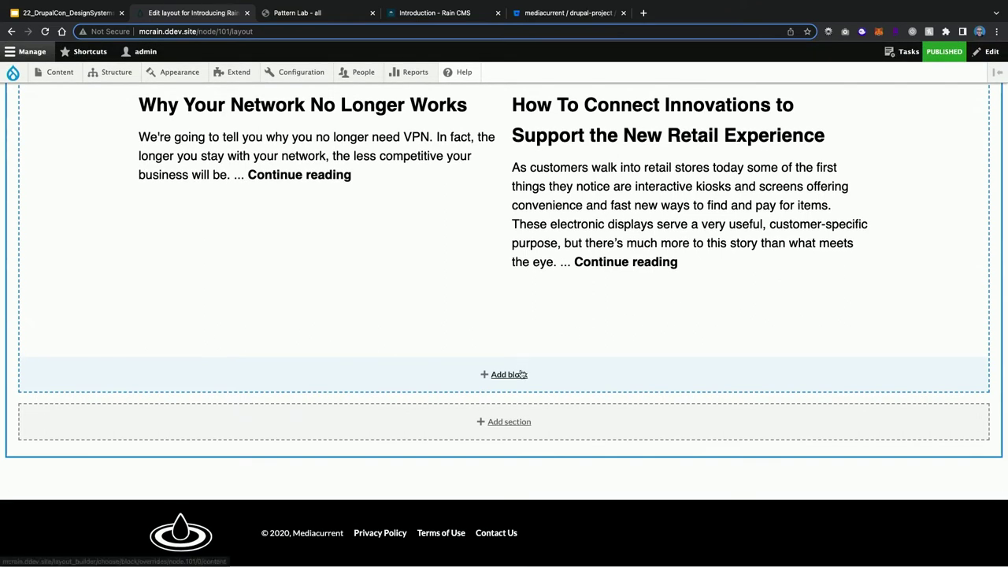
{"action": "left_click", "coordinate": [512, 374]}
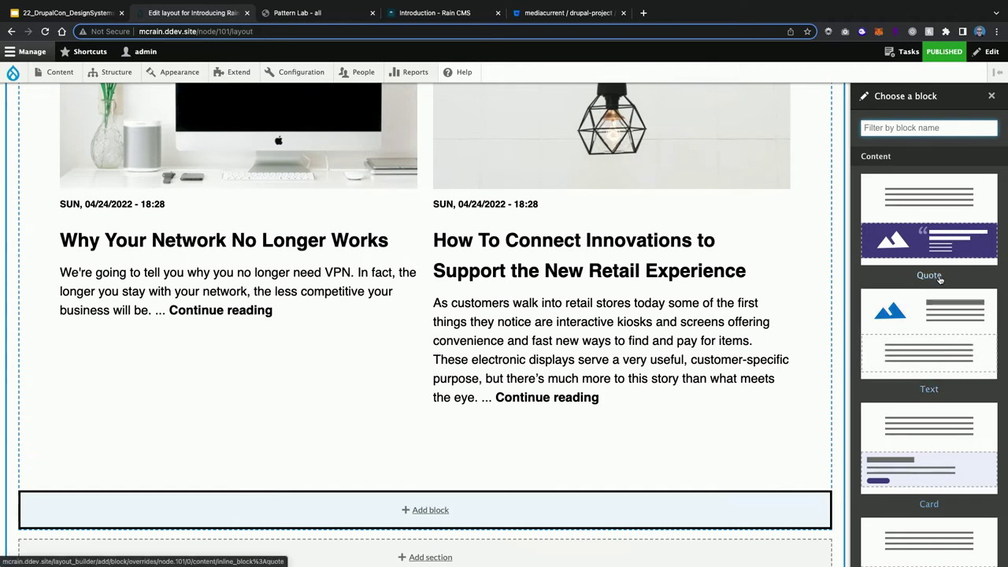
Look through the available block types and choose the Card block
{"action": "scroll", "coordinate": [939, 278], "scroll_direction": "down", "scroll_amount": 3}
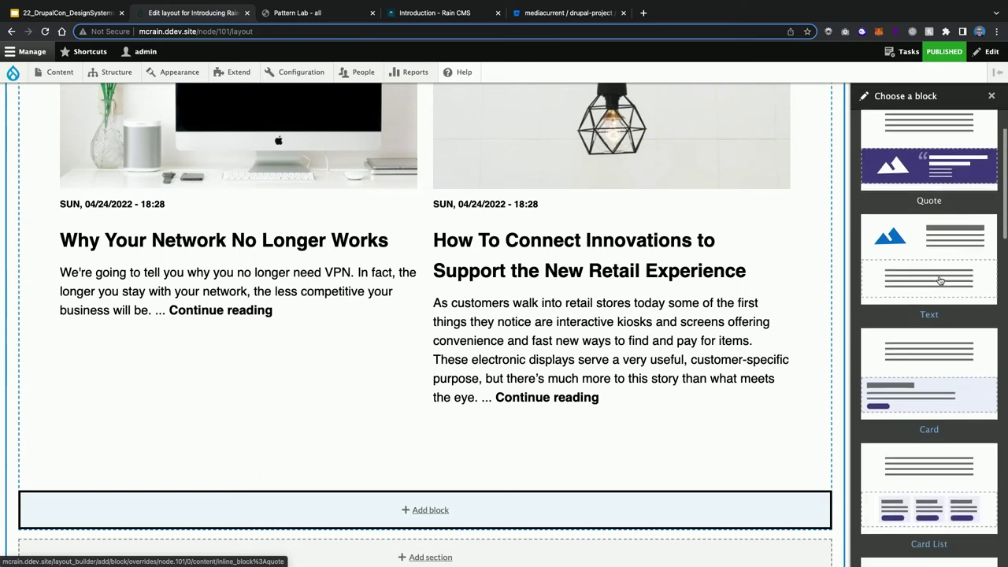
{"action": "scroll", "coordinate": [939, 280], "scroll_direction": "down", "scroll_amount": 5}
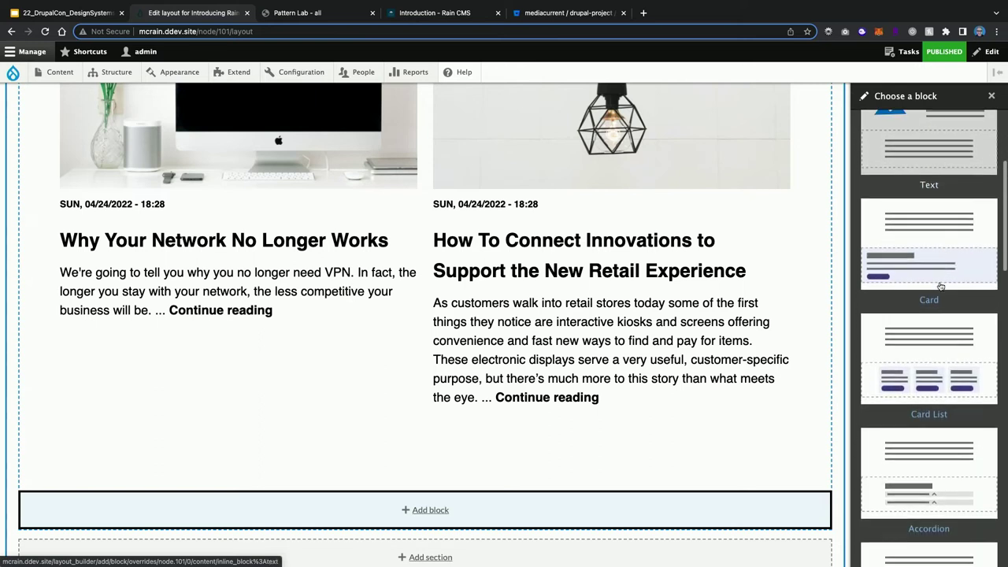
{"action": "scroll", "coordinate": [940, 285], "scroll_direction": "down", "scroll_amount": 3}
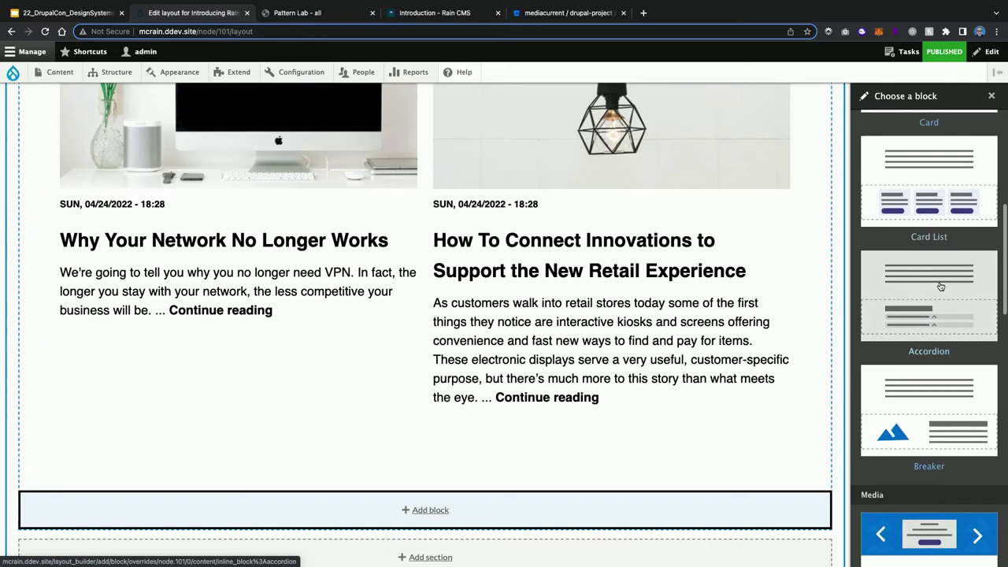
{"action": "scroll", "coordinate": [940, 285], "scroll_direction": "down", "scroll_amount": 5}
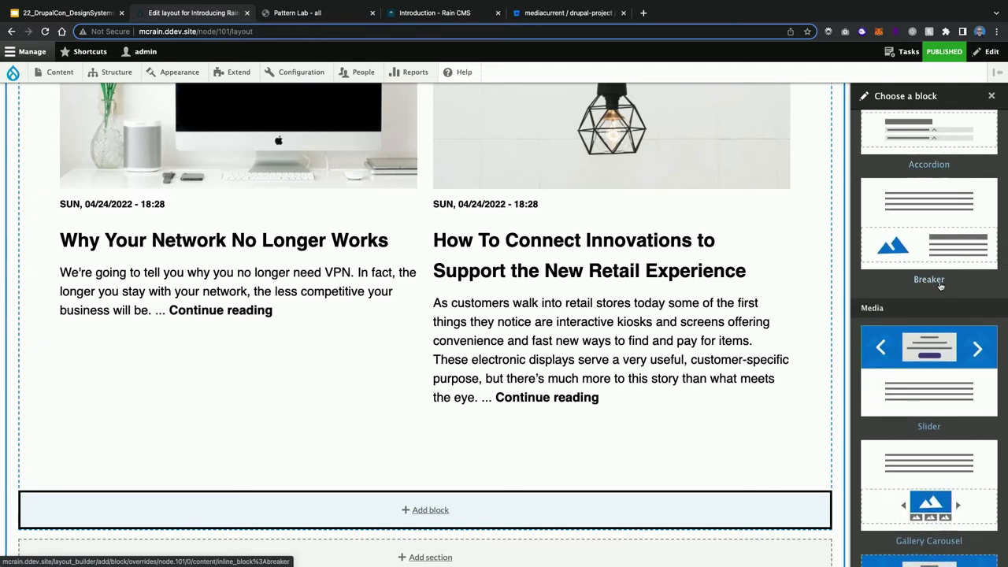
{"action": "scroll", "coordinate": [940, 285], "scroll_direction": "down", "scroll_amount": 3}
{"action": "scroll", "coordinate": [940, 286], "scroll_direction": "up", "scroll_amount": 3}
{"action": "scroll", "coordinate": [937, 299], "scroll_direction": "up", "scroll_amount": 8}
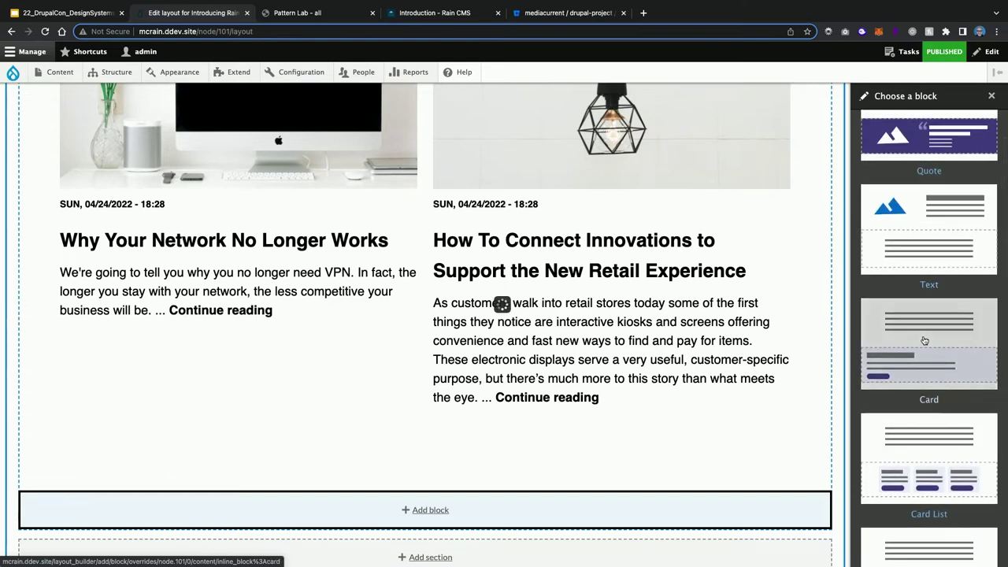
Title the card "Test" and set its card layout to Wide (Media Left)
{"action": "type", "text": "Test"}
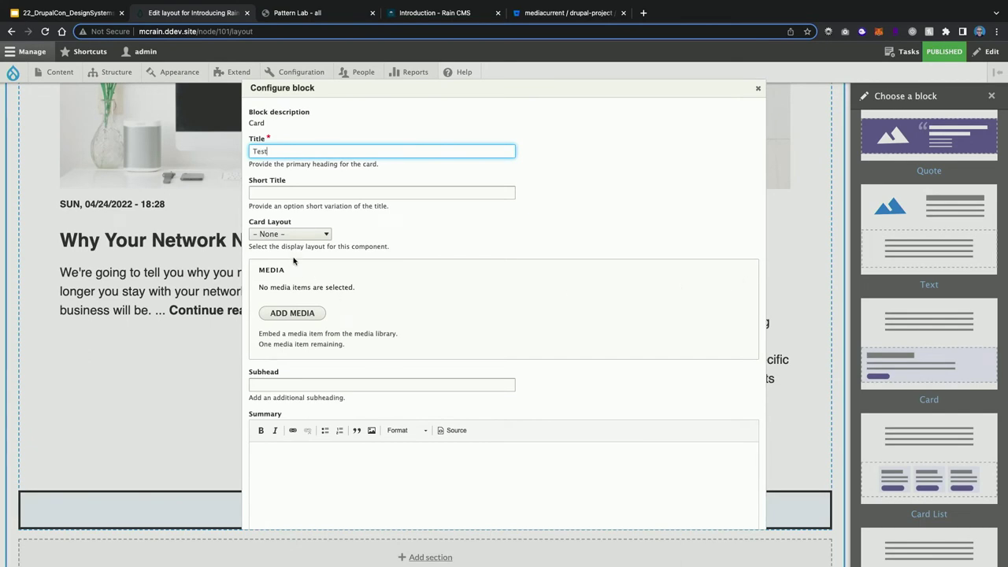
{"action": "left_click", "coordinate": [293, 235]}
{"action": "left_click", "coordinate": [293, 246]}
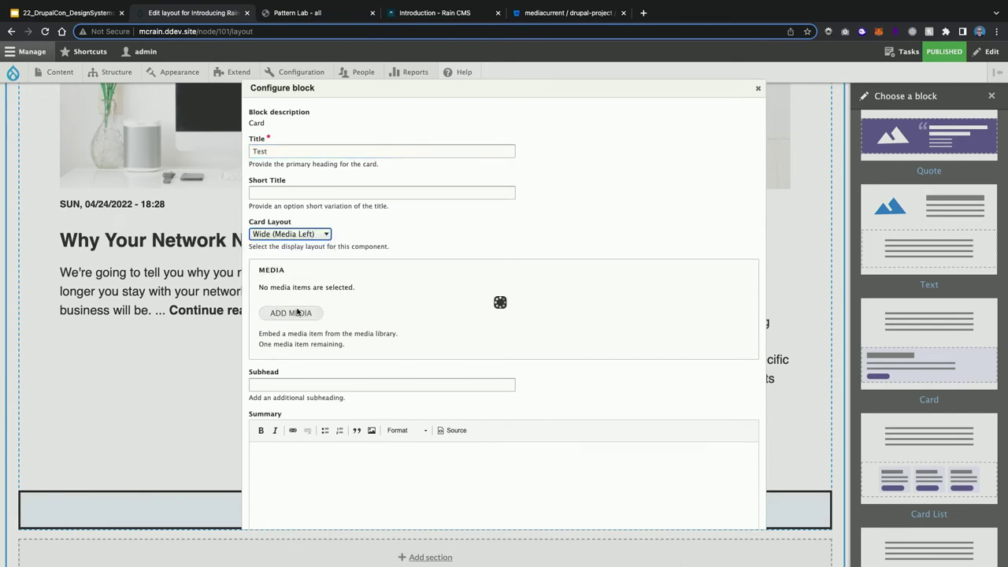
Insert the About Hero image from the media library as the card's media
{"action": "left_click", "coordinate": [296, 313]}
{"action": "left_click", "coordinate": [299, 309]}
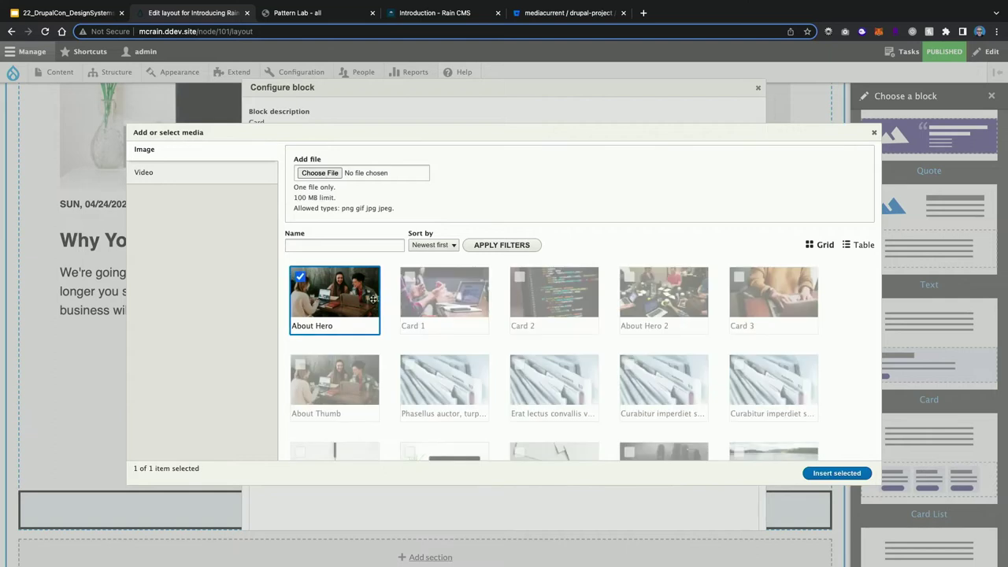
{"action": "left_click", "coordinate": [836, 472]}
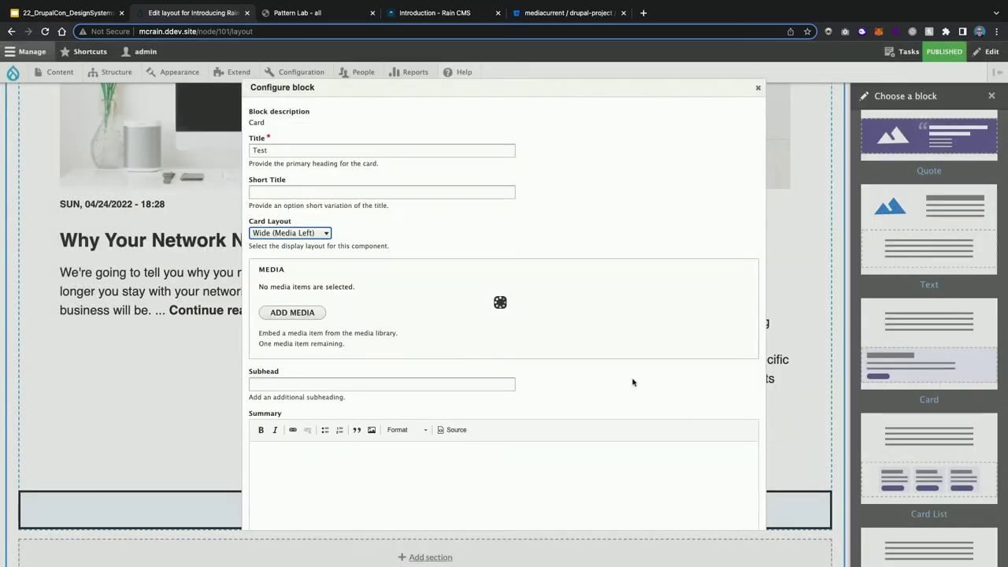
Enter "test" as both the card's subhead and its summary
{"action": "scroll", "coordinate": [598, 361], "scroll_direction": "down", "scroll_amount": 3}
{"action": "left_click", "coordinate": [470, 318]}
{"action": "left_click", "coordinate": [448, 421]}
{"action": "type", "text": "test"}
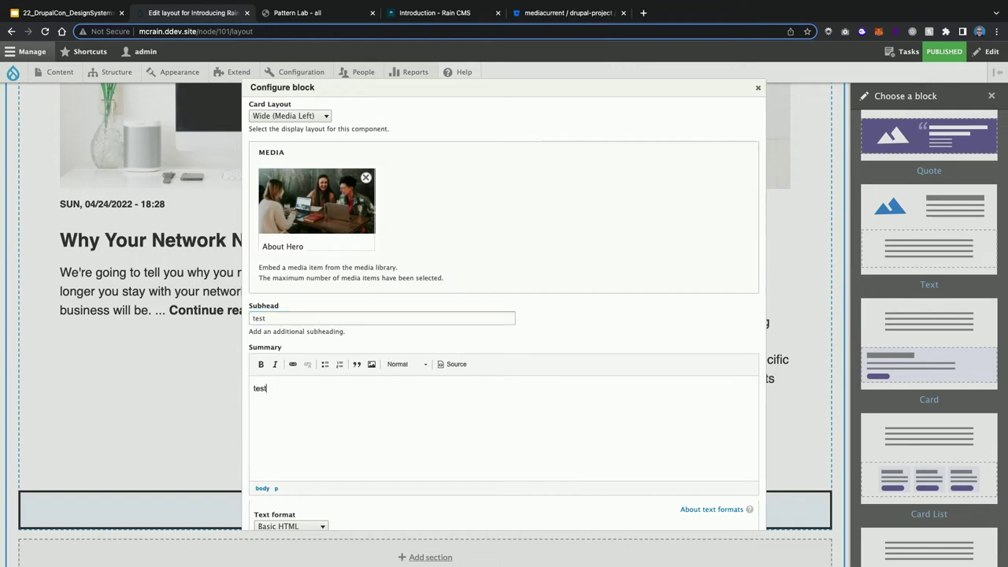
Link the card to <front> with the link text "Test" and add the block to the layout
{"action": "scroll", "coordinate": [448, 421], "scroll_direction": "down", "scroll_amount": 4}
{"action": "left_click", "coordinate": [351, 405]}
{"action": "type", "text": "<front>"}
{"action": "key", "text": "Tab"}
{"action": "type", "text": "Test"}
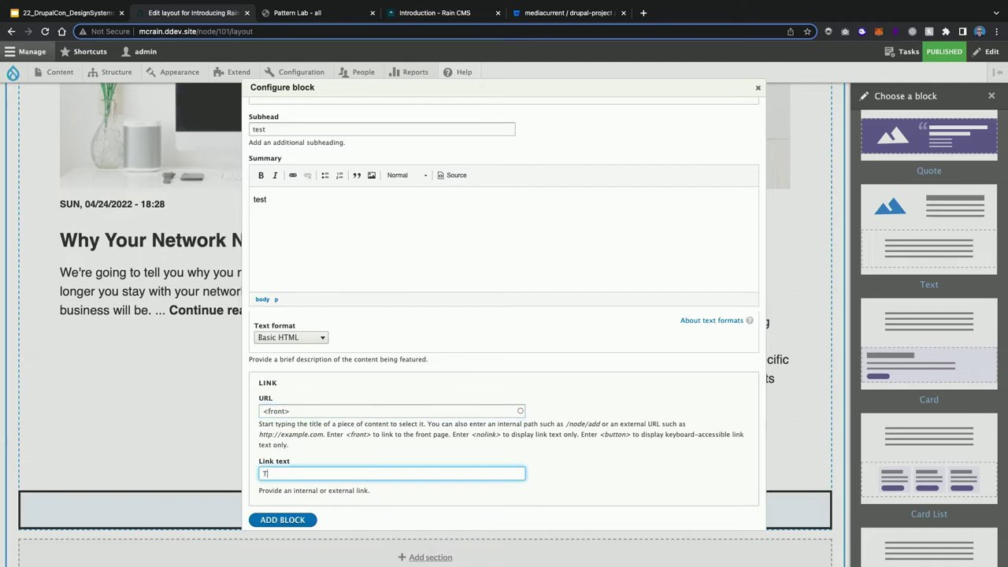
{"action": "left_click", "coordinate": [304, 518]}
{"action": "scroll", "coordinate": [304, 516], "scroll_direction": "down", "scroll_amount": 2}
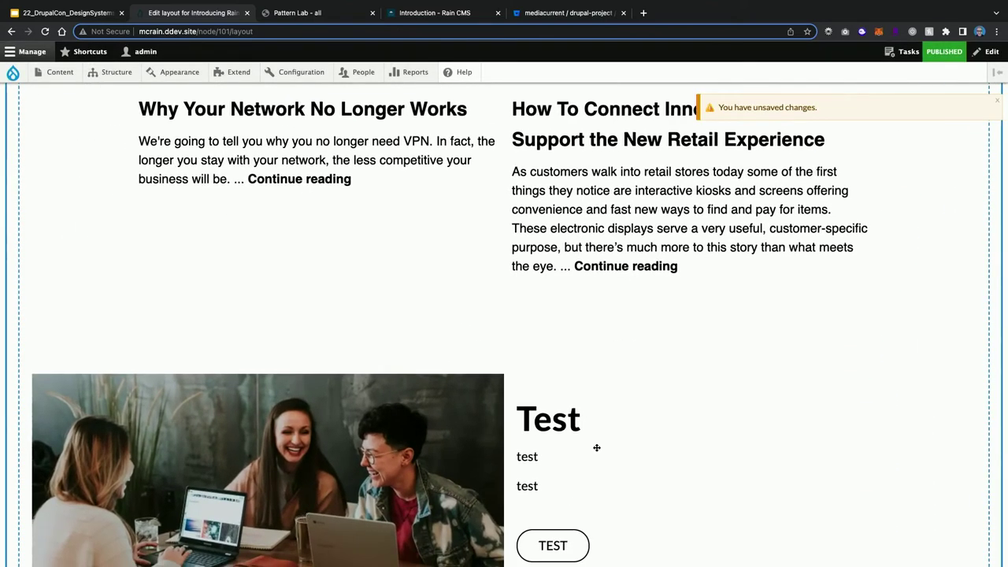
{"action": "scroll", "coordinate": [594, 440], "scroll_direction": "down", "scroll_amount": 5}
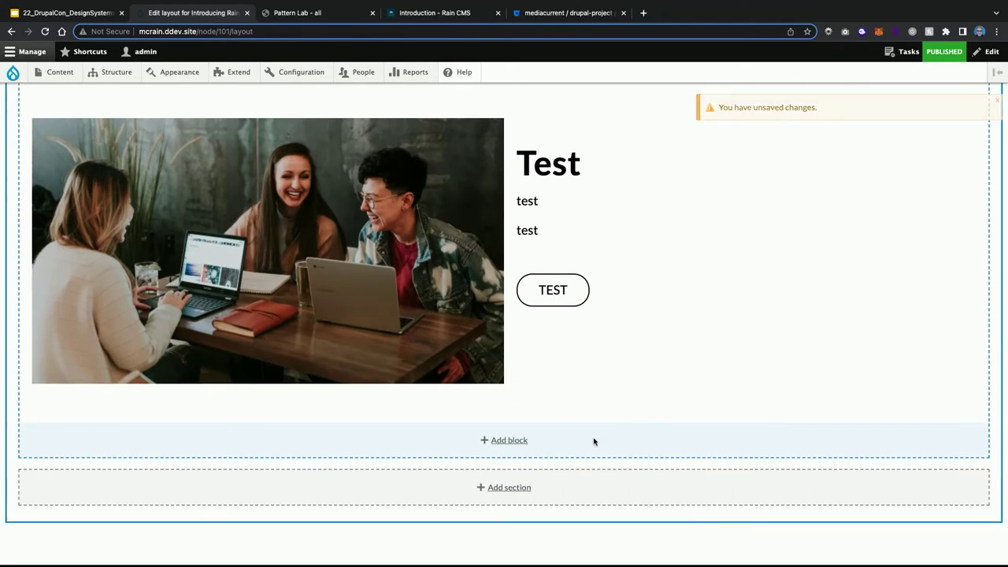
Turn the layout's content preview off to view the blocks by name, and turn it back on
{"action": "scroll", "coordinate": [593, 441], "scroll_direction": "up", "scroll_amount": 20}
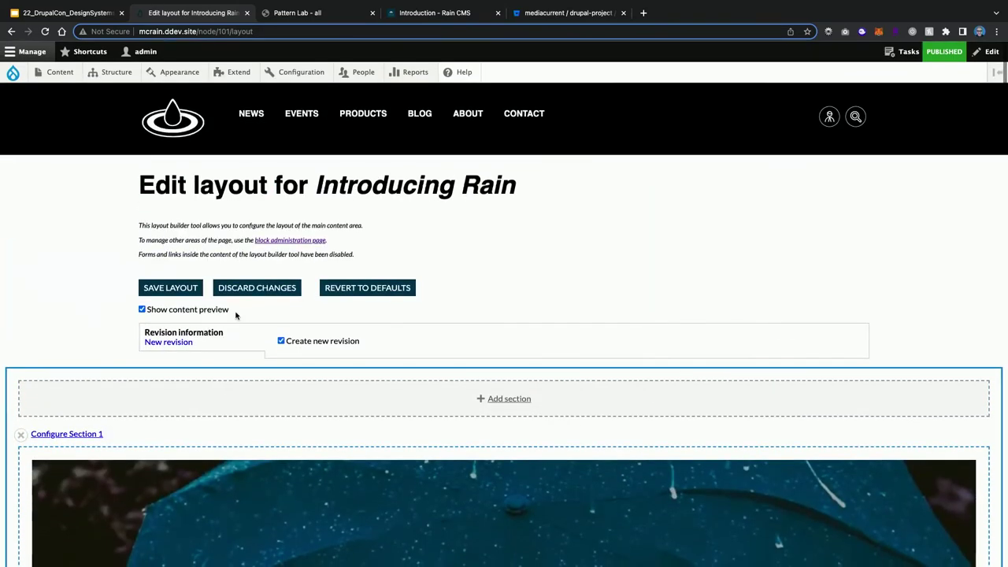
{"action": "left_click", "coordinate": [214, 311]}
{"action": "scroll", "coordinate": [215, 310], "scroll_direction": "down", "scroll_amount": 5}
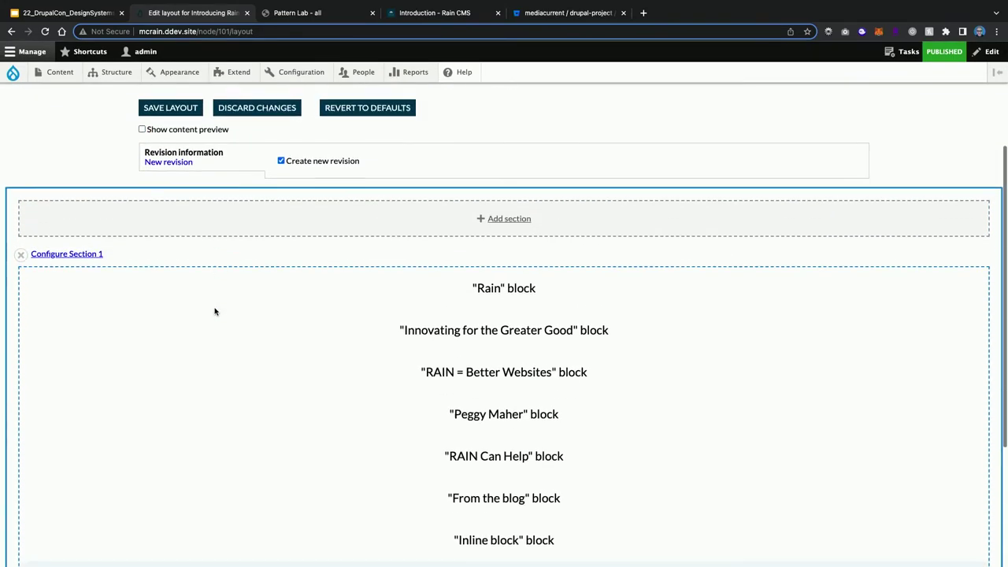
{"action": "scroll", "coordinate": [215, 307], "scroll_direction": "up", "scroll_amount": 2}
{"action": "left_click", "coordinate": [194, 200]}
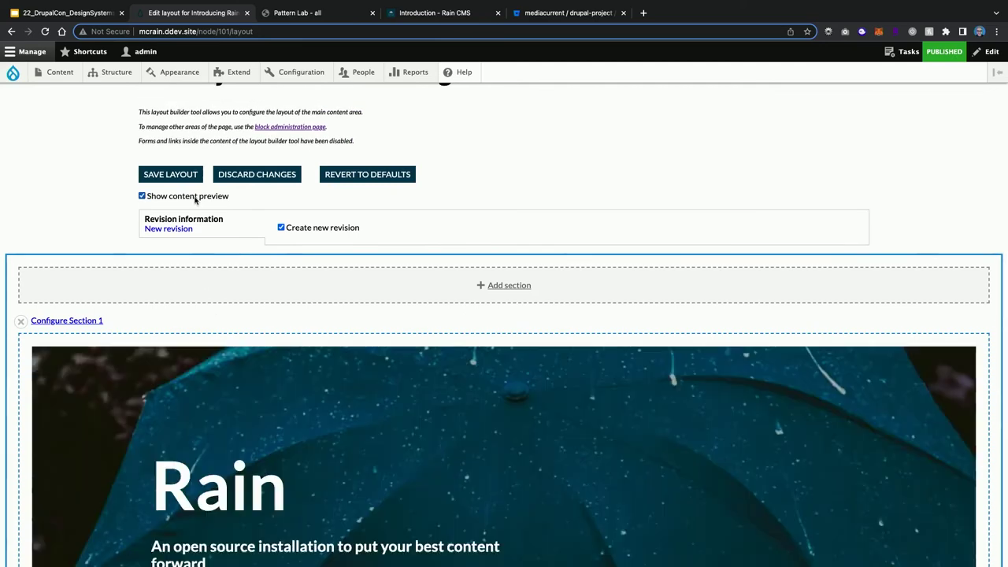
Reconfigure the Test card block at the end of the section to the Wide (Media Right) layout and update it
{"action": "scroll", "coordinate": [326, 237], "scroll_direction": "down", "scroll_amount": 15}
{"action": "scroll", "coordinate": [326, 236], "scroll_direction": "down", "scroll_amount": 10}
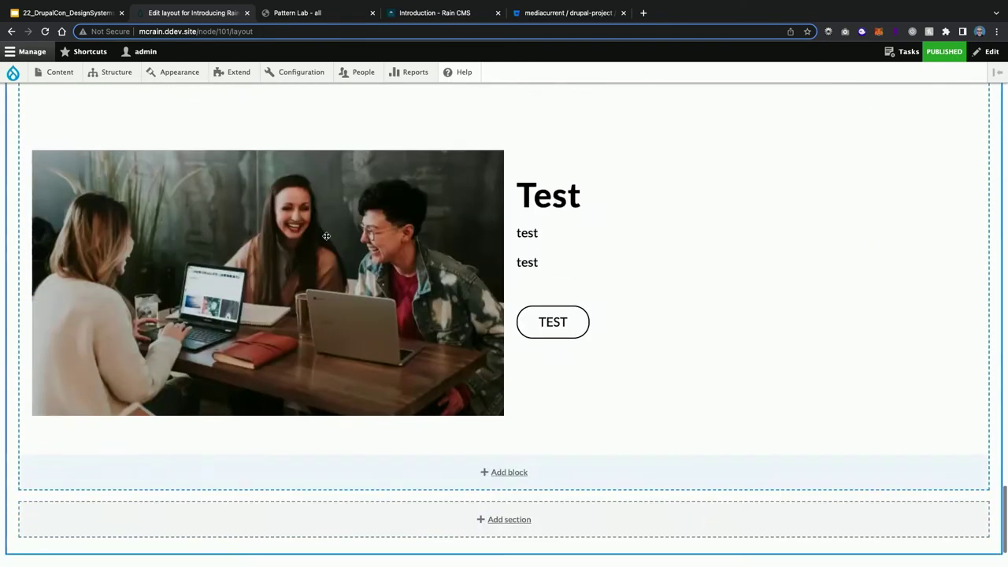
{"action": "scroll", "coordinate": [943, 129], "scroll_direction": "up", "scroll_amount": 2}
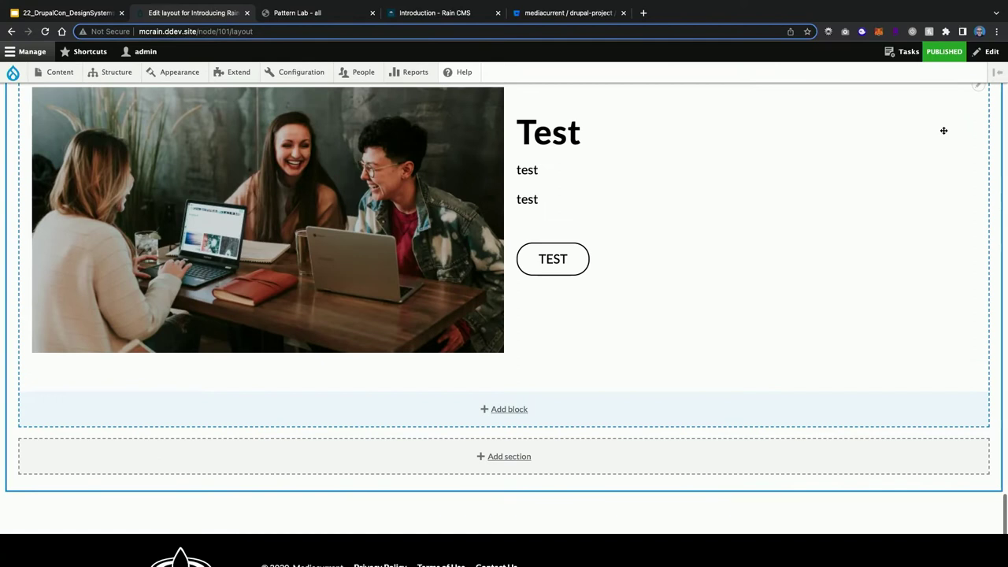
{"action": "left_click", "coordinate": [977, 117]}
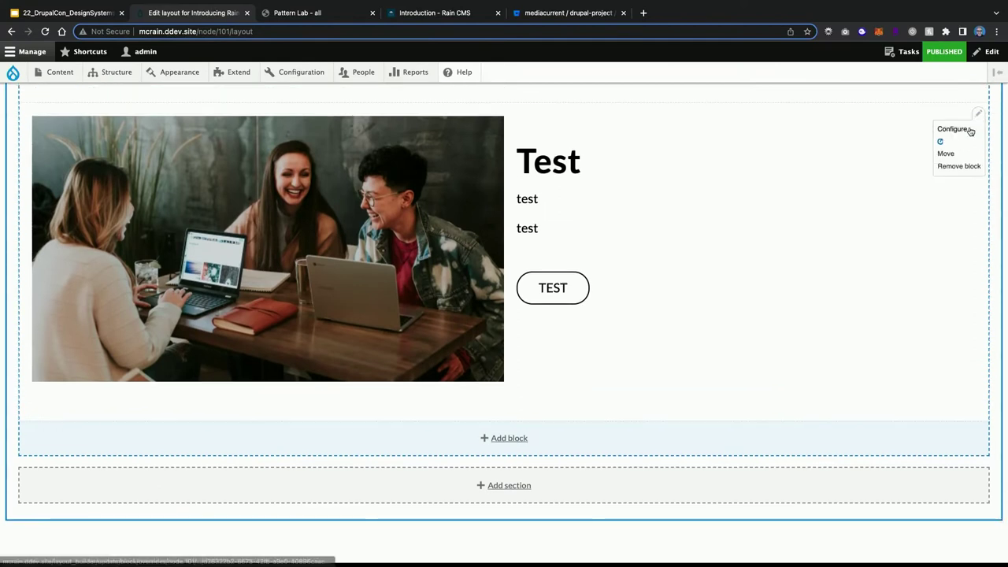
{"action": "left_click", "coordinate": [962, 129]}
{"action": "left_click", "coordinate": [296, 234]}
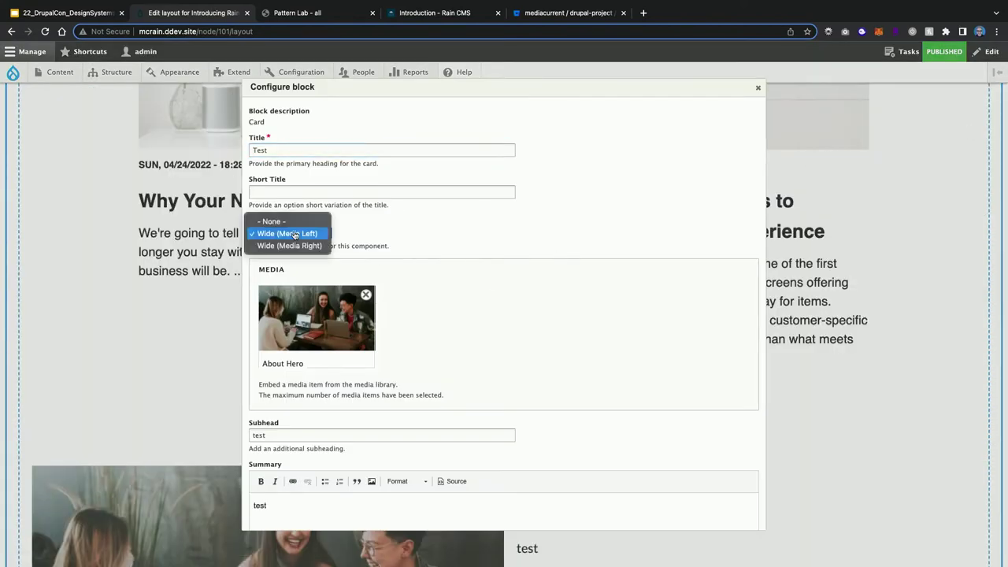
{"action": "left_click", "coordinate": [290, 243]}
{"action": "scroll", "coordinate": [416, 288], "scroll_direction": "down", "scroll_amount": 3}
{"action": "scroll", "coordinate": [415, 288], "scroll_direction": "down", "scroll_amount": 2}
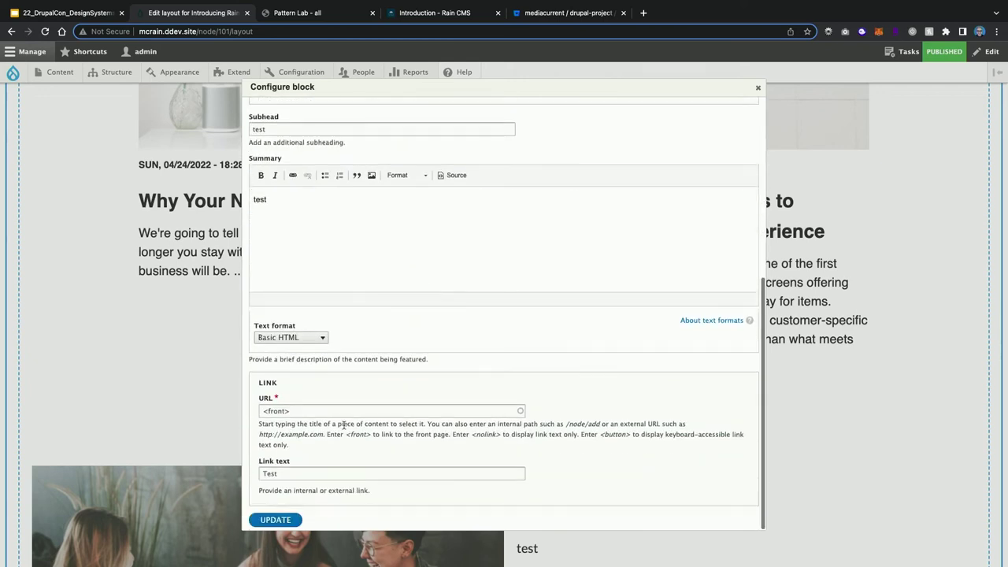
{"action": "left_click", "coordinate": [285, 521]}
{"action": "scroll", "coordinate": [407, 389], "scroll_direction": "down", "scroll_amount": 3}
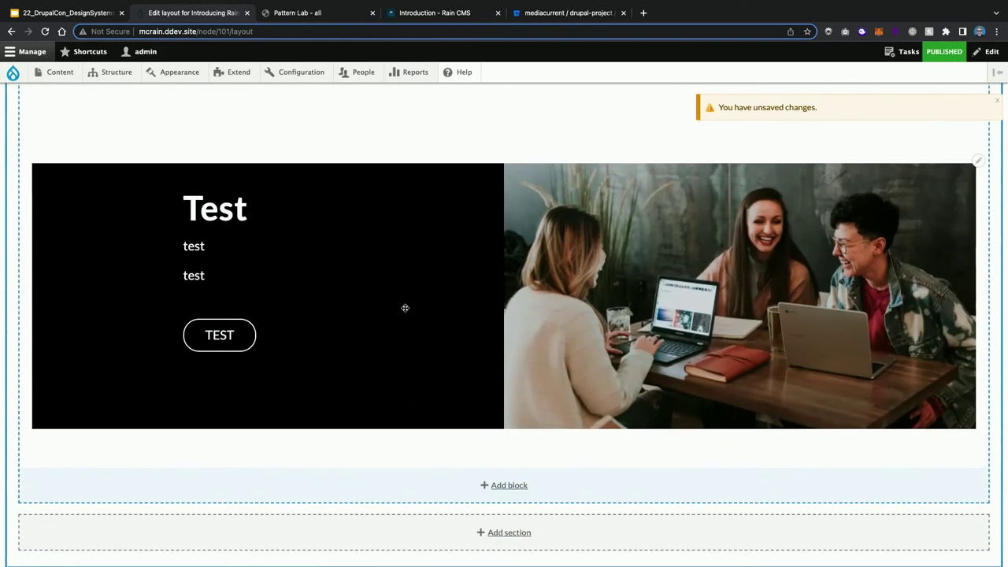
Leave the layout editor without saving and open the site's content administration overview
{"action": "scroll", "coordinate": [405, 307], "scroll_direction": "up", "scroll_amount": 15}
{"action": "scroll", "coordinate": [405, 308], "scroll_direction": "up", "scroll_amount": 10}
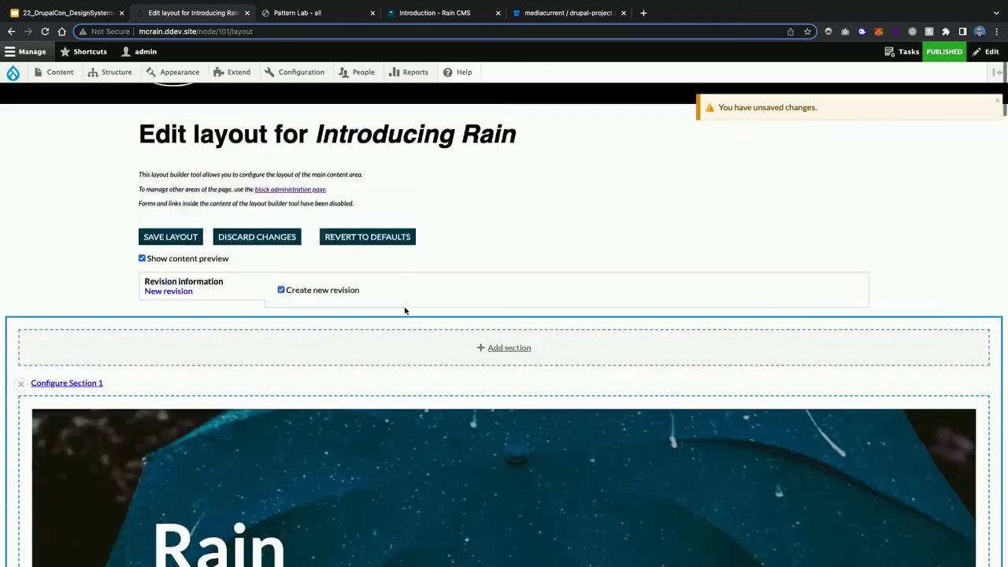
{"action": "left_click", "coordinate": [38, 72]}
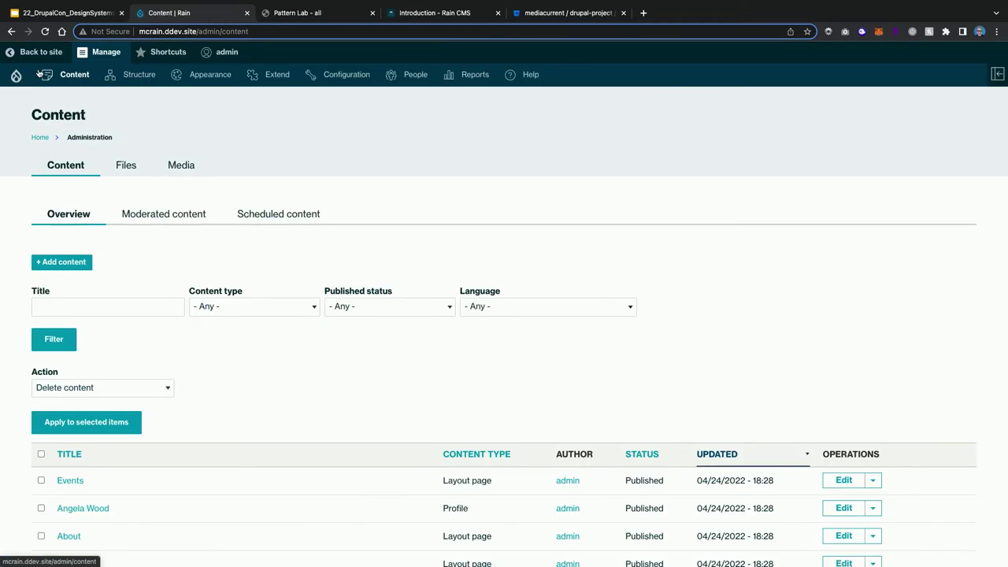
{"action": "mouse_move", "coordinate": [347, 76]}
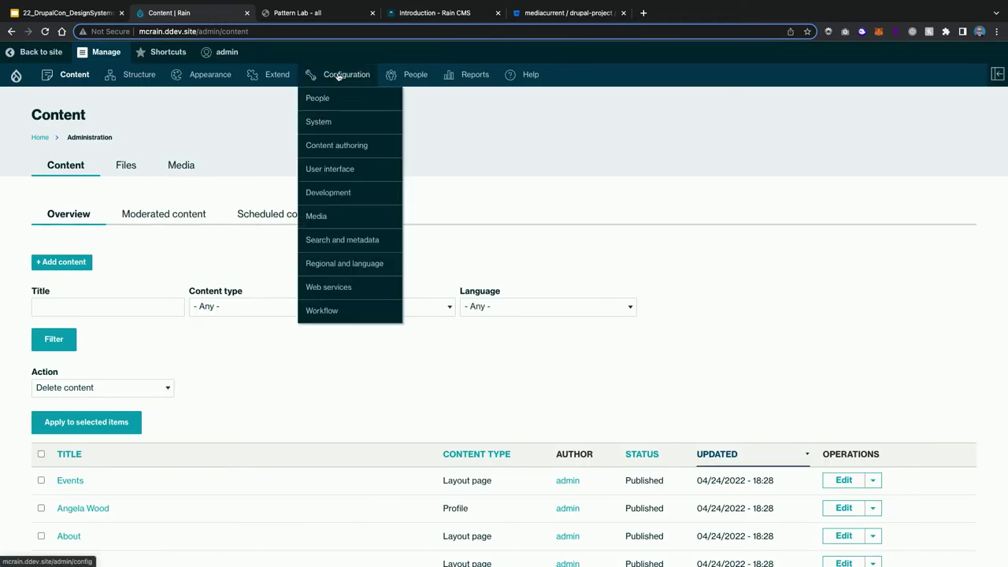
{"action": "mouse_move", "coordinate": [364, 127]}
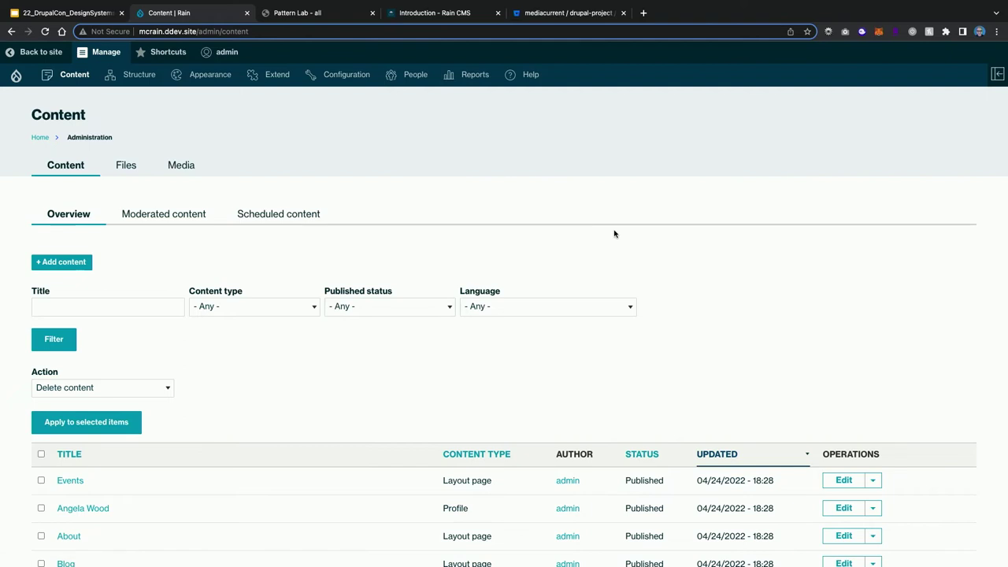
Open the first "Lorem ipsum dolor sit amet, consectetur adipiscing elit" article for editing and review its form fields
{"action": "scroll", "coordinate": [614, 232], "scroll_direction": "down", "scroll_amount": 3}
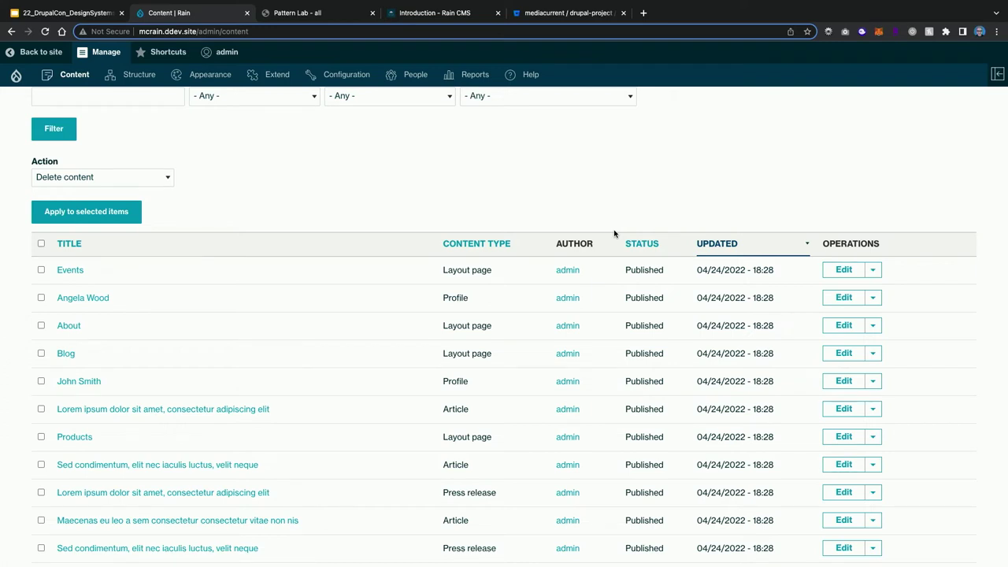
{"action": "scroll", "coordinate": [666, 281], "scroll_direction": "down", "scroll_amount": 2}
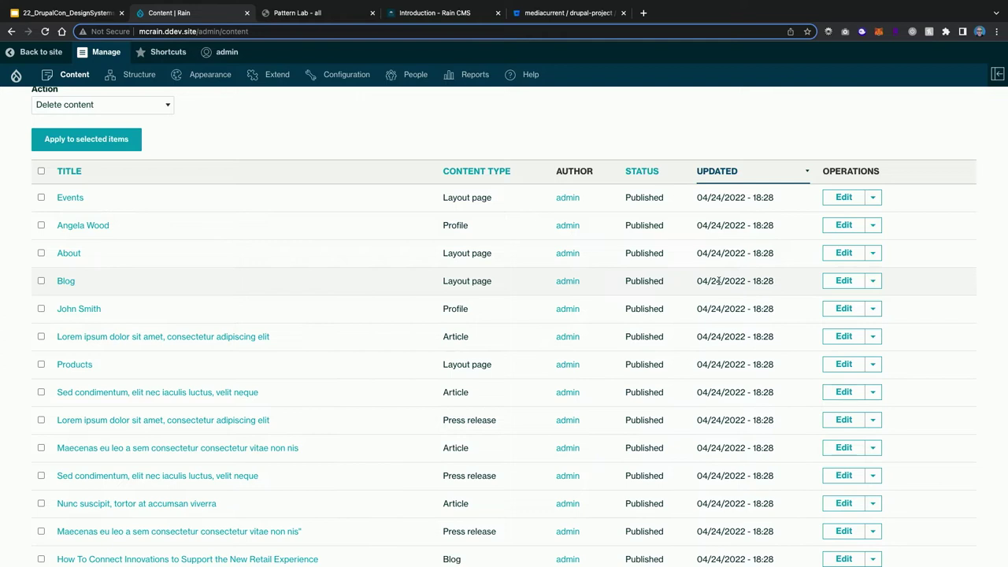
{"action": "left_click", "coordinate": [849, 339]}
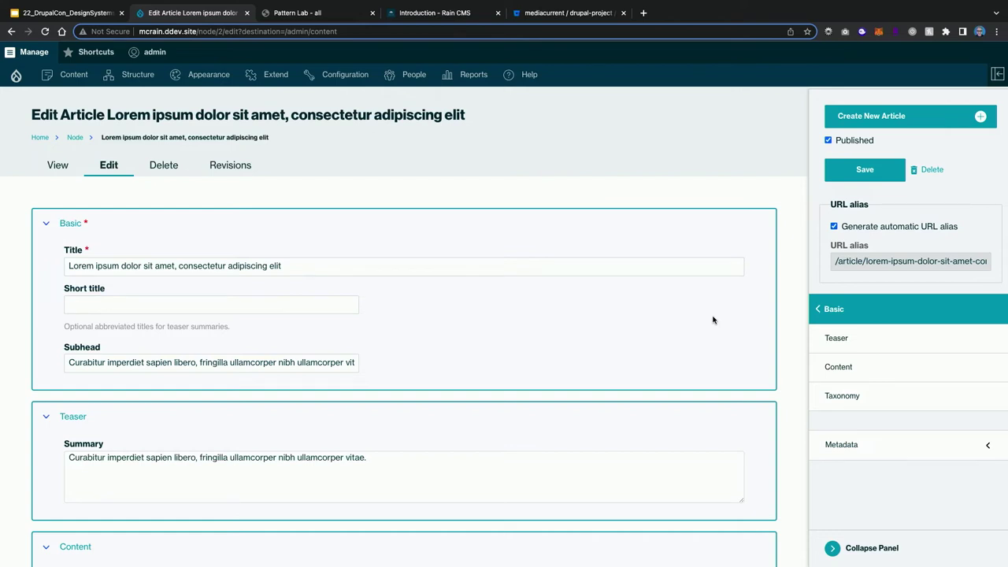
{"action": "scroll", "coordinate": [712, 320], "scroll_direction": "down", "scroll_amount": 3}
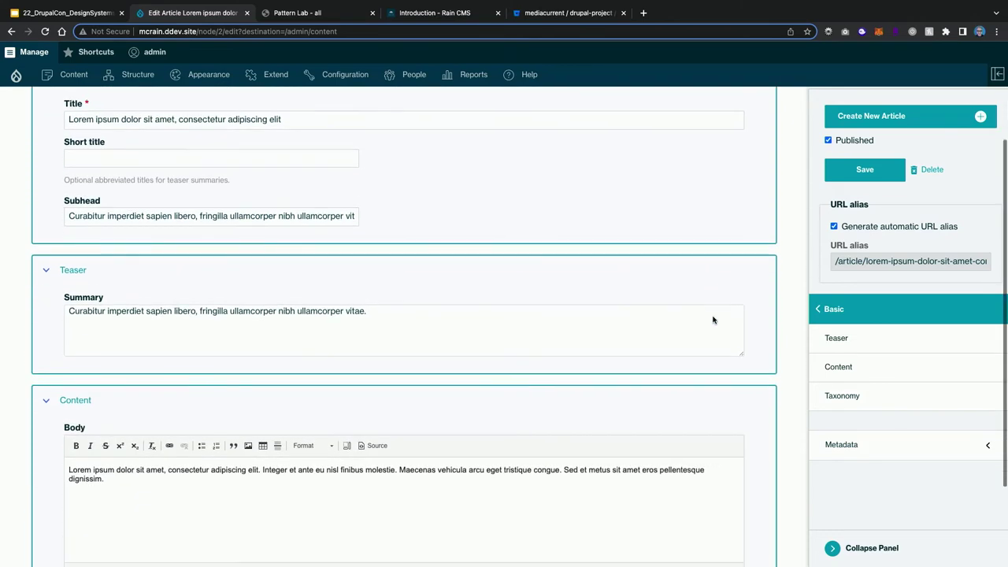
Collapse the article form's side panel to give the fields full width, and expand it again
{"action": "scroll", "coordinate": [714, 319], "scroll_direction": "down", "scroll_amount": 1}
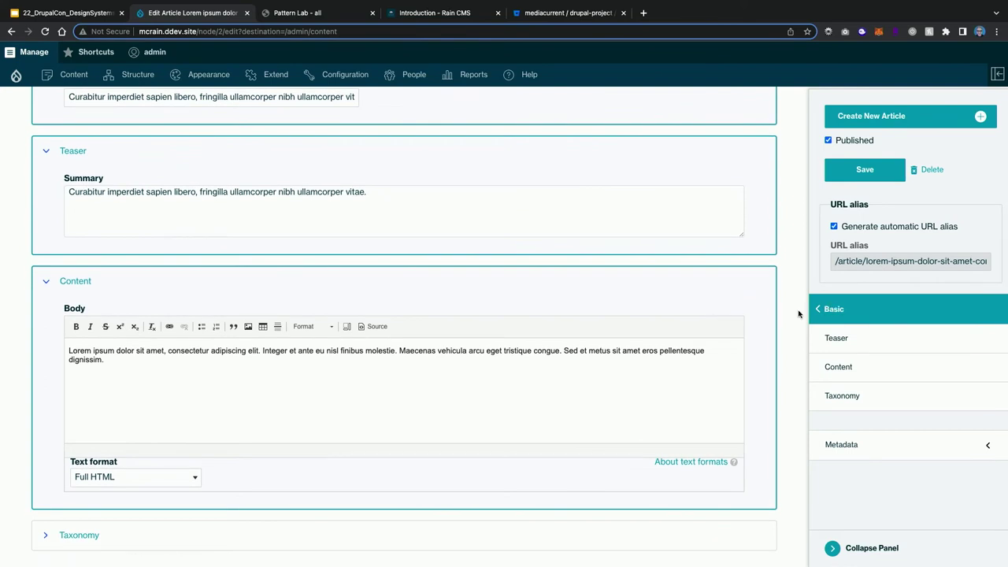
{"action": "left_click", "coordinate": [847, 551]}
{"action": "left_click_drag", "start_coordinate": [853, 538], "coordinate": [924, 425]}
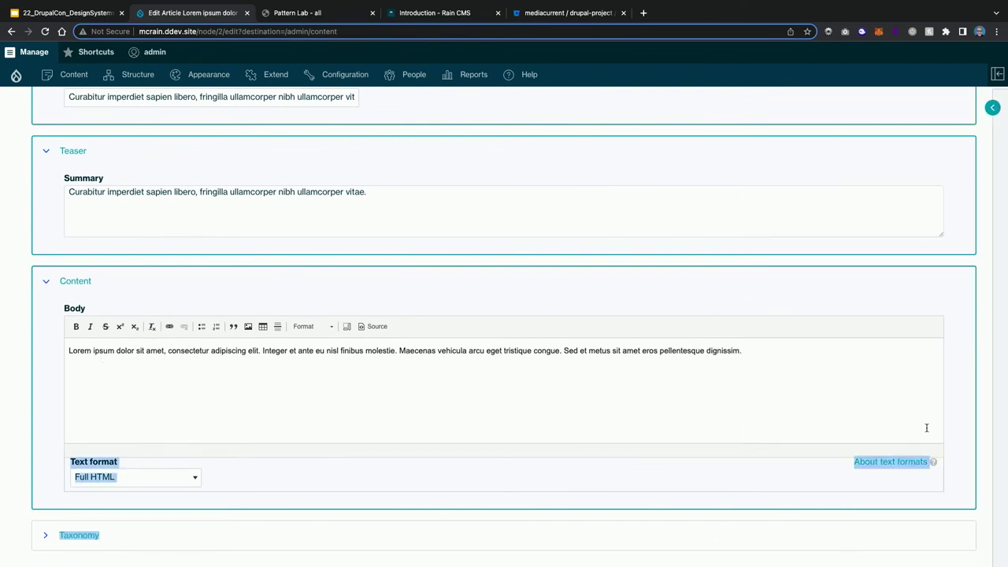
{"action": "left_click", "coordinate": [992, 107]}
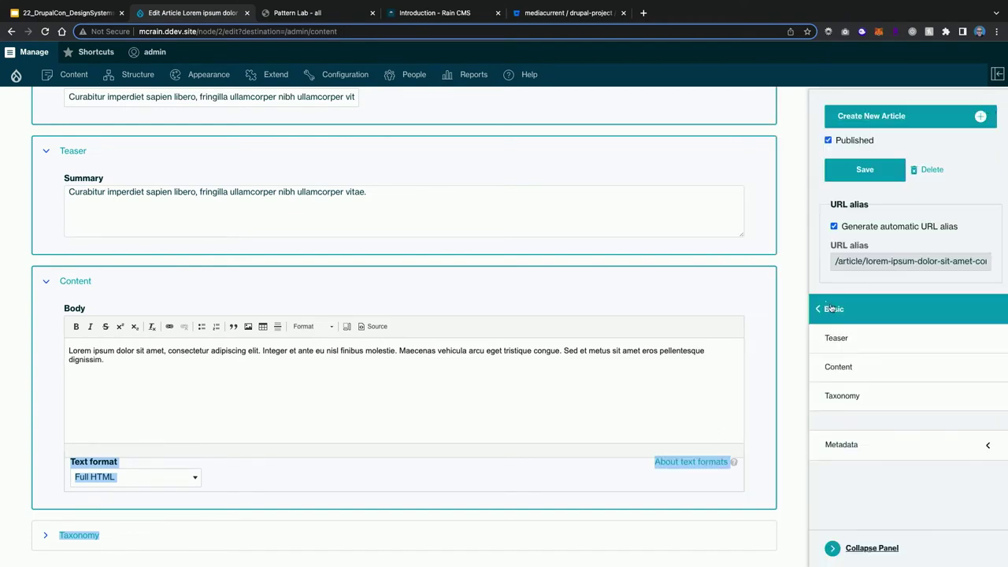
Switch the article form between its Teaser and Content field groups, leaving the Teaser group shown
{"action": "left_click", "coordinate": [828, 339]}
{"action": "left_click", "coordinate": [836, 366]}
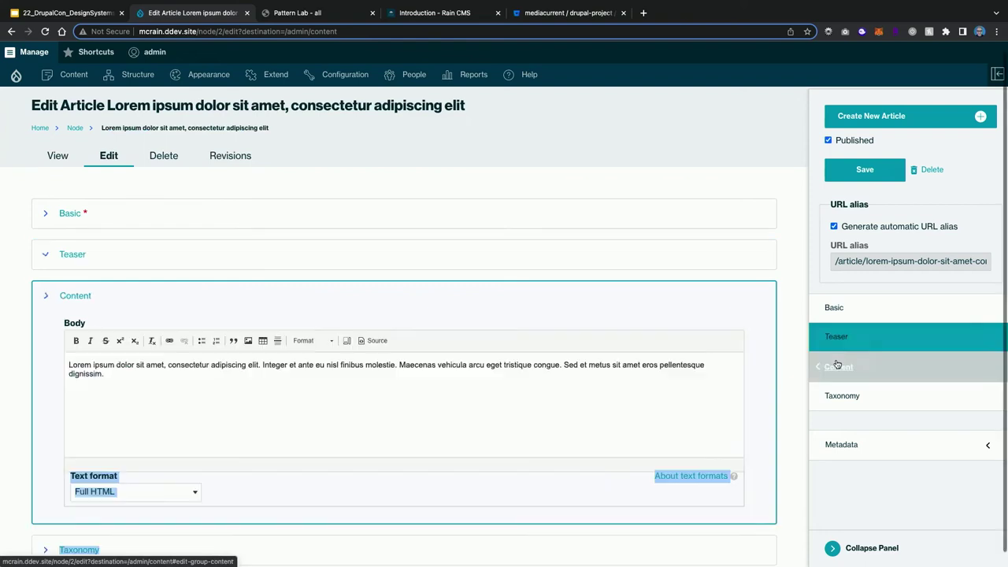
{"action": "left_click", "coordinate": [836, 338]}
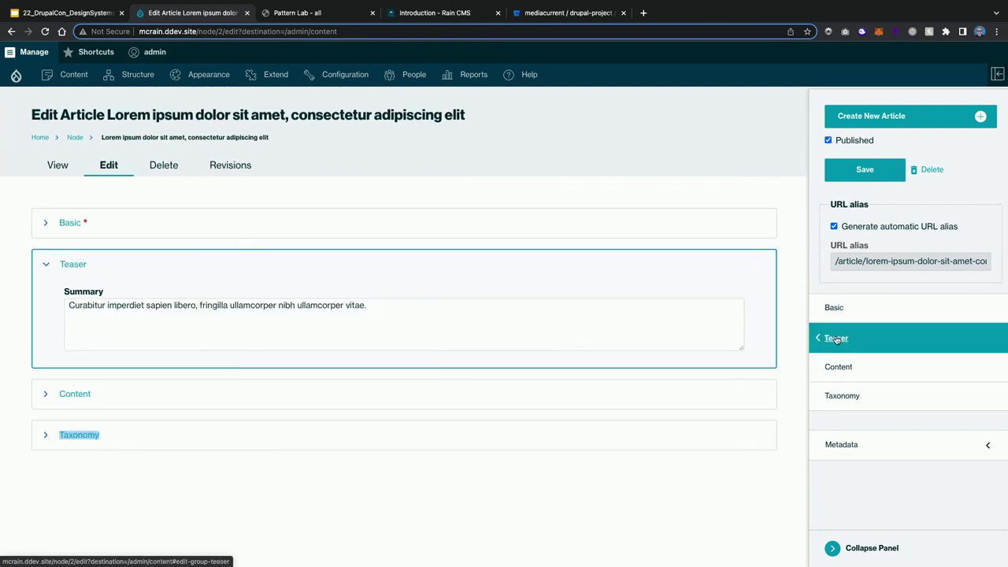
{"action": "left_click", "coordinate": [879, 300]}
{"action": "left_click", "coordinate": [869, 337]}
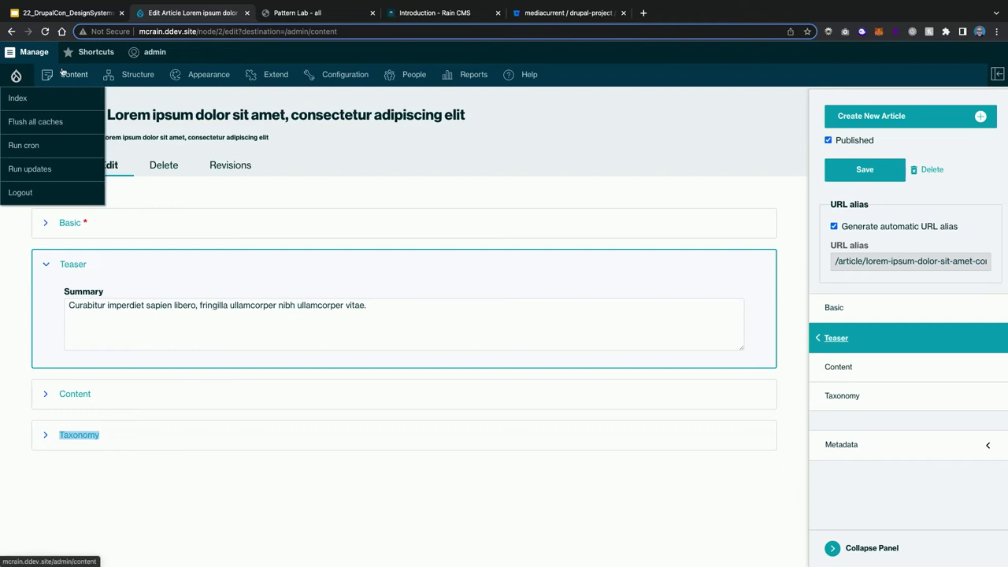
Look over the content types available for adding content, open the Event creation form and review its Basic, Summary and Content fields
{"action": "left_click", "coordinate": [83, 122]}
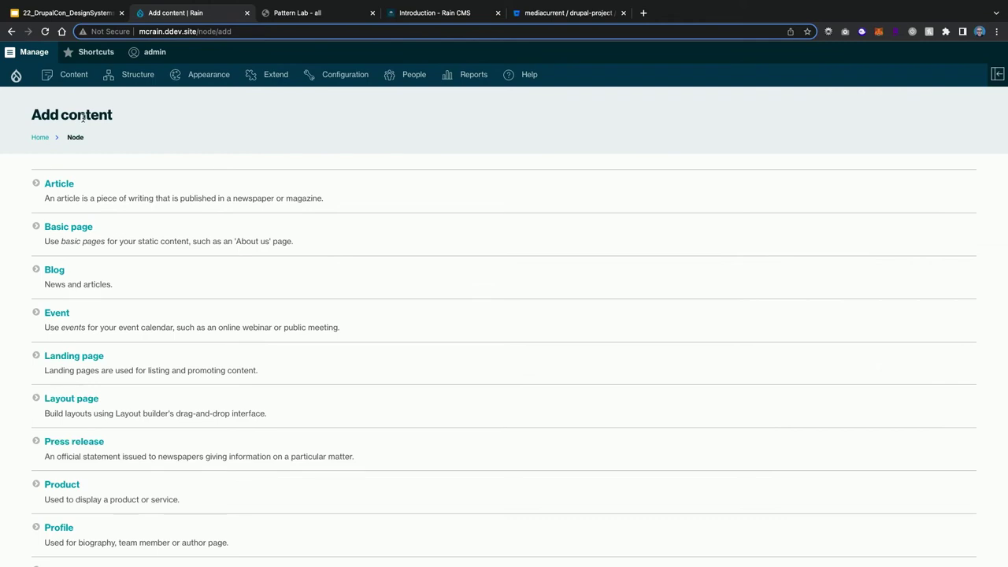
{"action": "scroll", "coordinate": [267, 250], "scroll_direction": "down", "scroll_amount": 2}
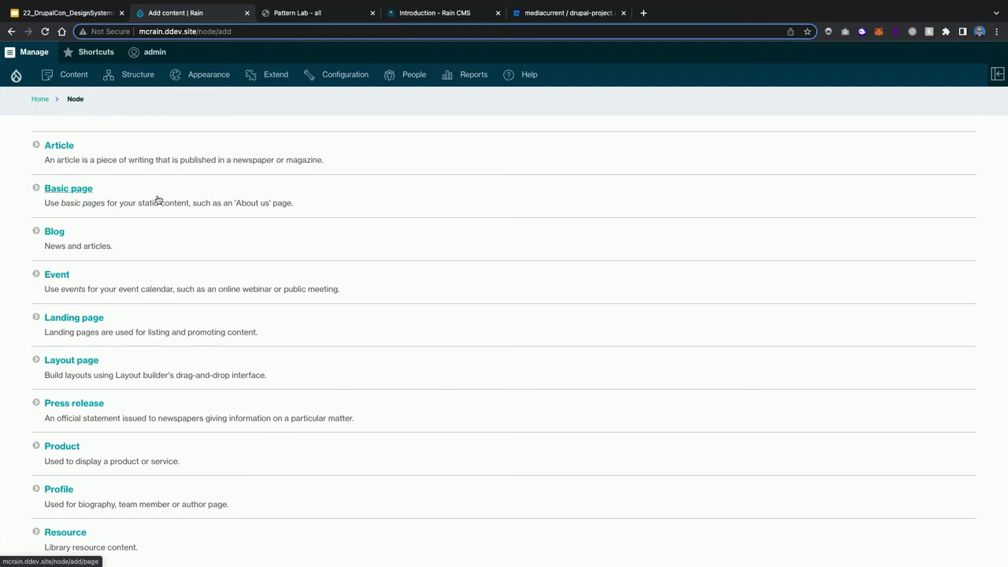
{"action": "left_click", "coordinate": [75, 274]}
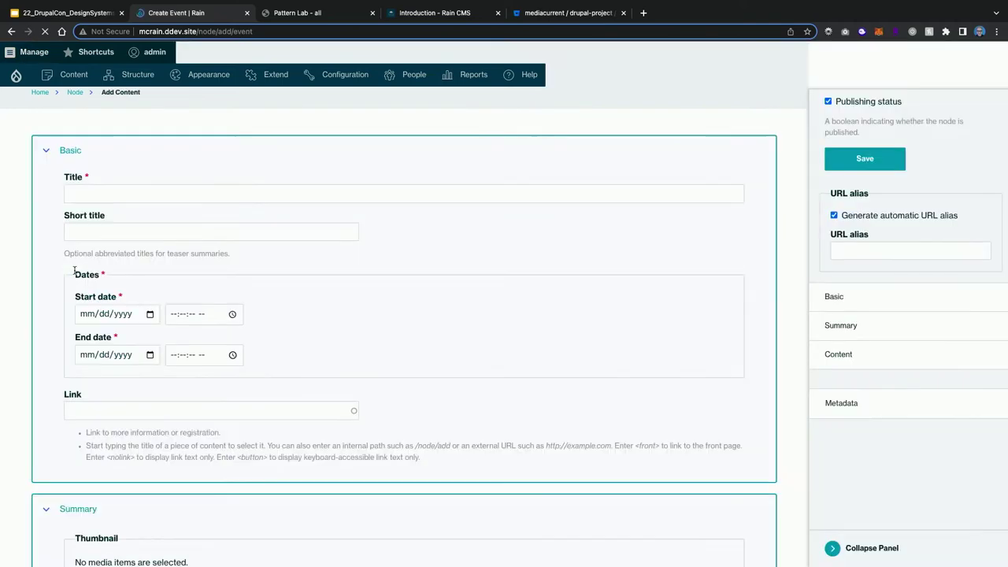
{"action": "scroll", "coordinate": [74, 270], "scroll_direction": "down", "scroll_amount": 8}
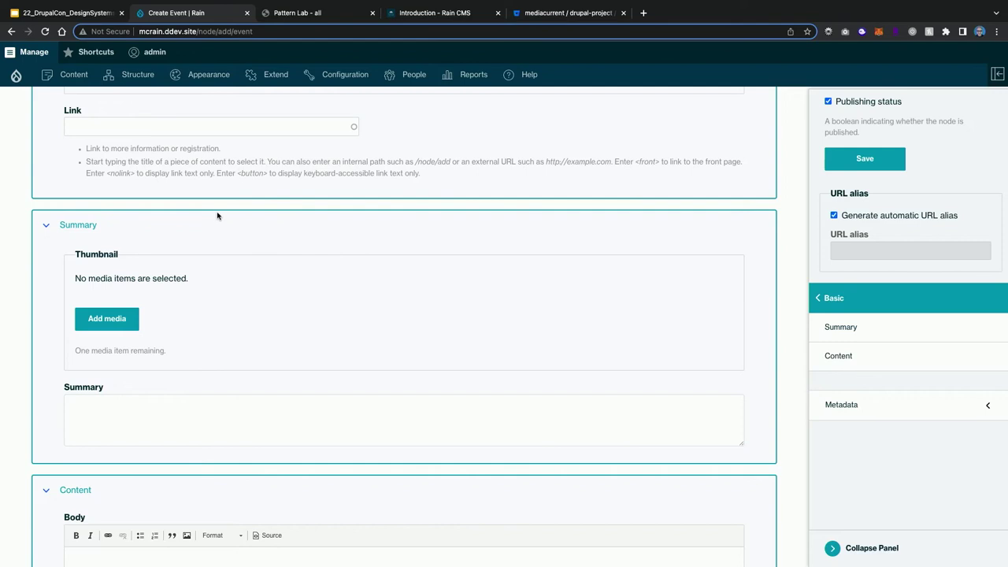
{"action": "scroll", "coordinate": [219, 217], "scroll_direction": "down", "scroll_amount": 5}
{"action": "scroll", "coordinate": [221, 217], "scroll_direction": "up", "scroll_amount": 7}
{"action": "scroll", "coordinate": [221, 218], "scroll_direction": "up", "scroll_amount": 6}
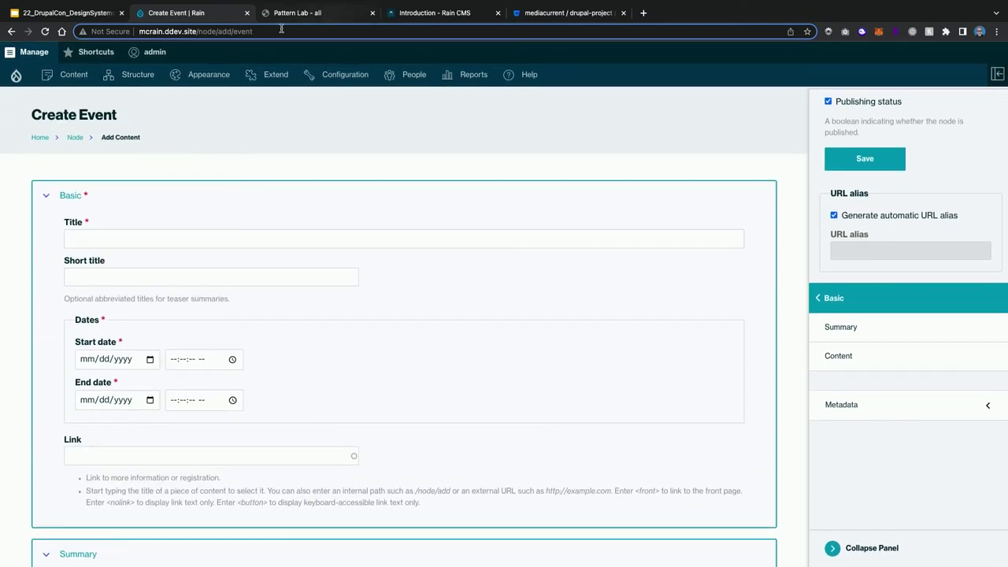
Switch to Pattern Lab, widen the preview to about 1382 px and browse the components from Body-Text down to Hero
{"action": "left_click", "coordinate": [318, 15]}
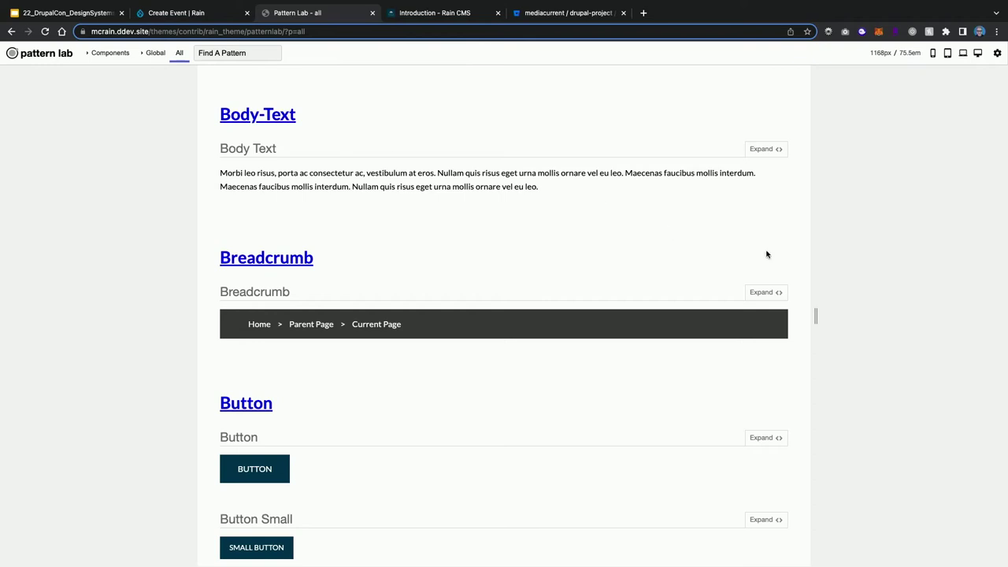
{"action": "left_click_drag", "start_coordinate": [819, 296], "coordinate": [874, 302]}
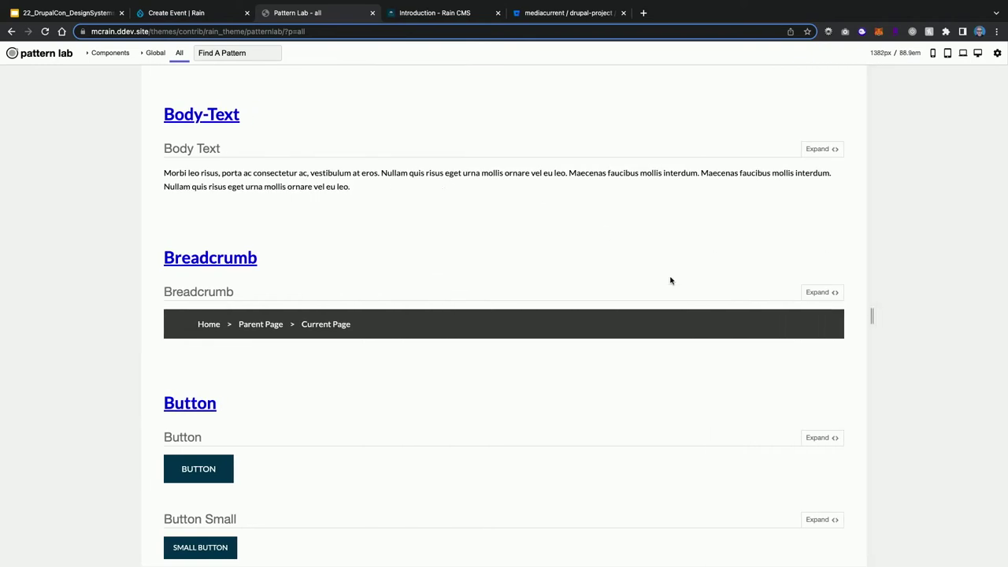
{"action": "scroll", "coordinate": [669, 281], "scroll_direction": "down", "scroll_amount": 10}
{"action": "scroll", "coordinate": [670, 280], "scroll_direction": "down", "scroll_amount": 10}
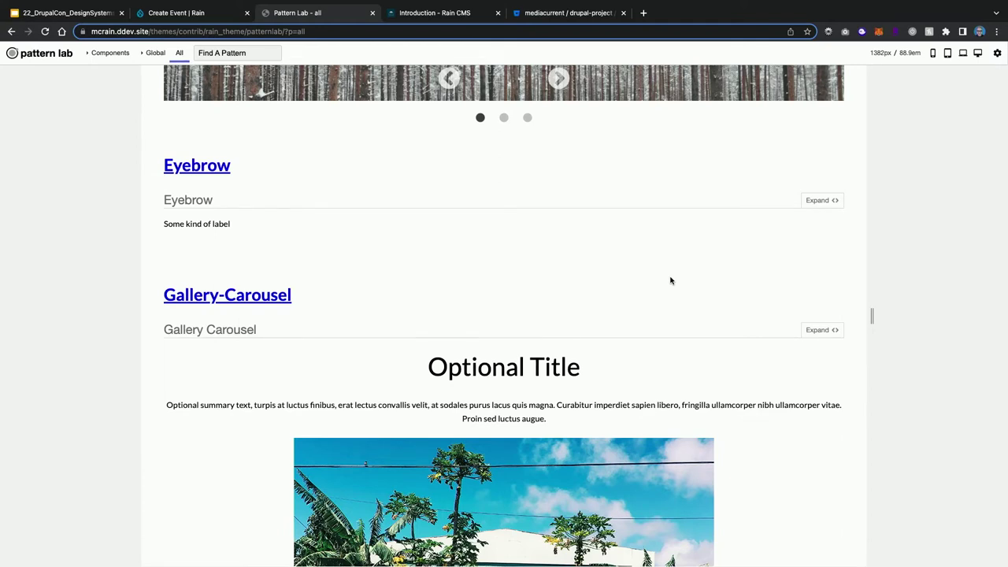
{"action": "scroll", "coordinate": [670, 280], "scroll_direction": "down", "scroll_amount": 5}
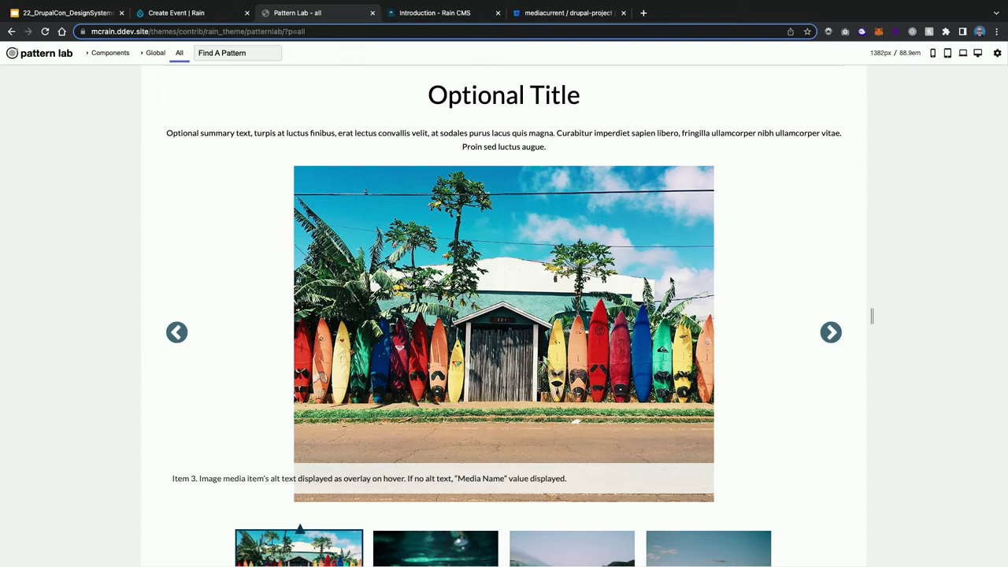
{"action": "scroll", "coordinate": [670, 279], "scroll_direction": "down", "scroll_amount": 20}
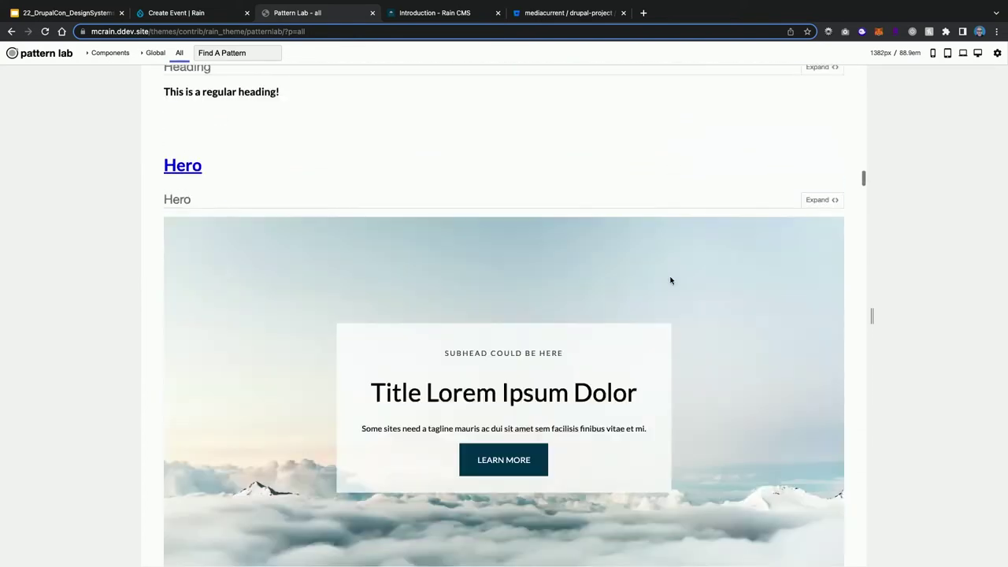
{"action": "scroll", "coordinate": [670, 280], "scroll_direction": "down", "scroll_amount": 5}
Go back through the Pattern Lab components to review the Carousel, Card-List and card patterns
{"action": "scroll", "coordinate": [670, 279], "scroll_direction": "up", "scroll_amount": 15}
{"action": "scroll", "coordinate": [669, 280], "scroll_direction": "up", "scroll_amount": 10}
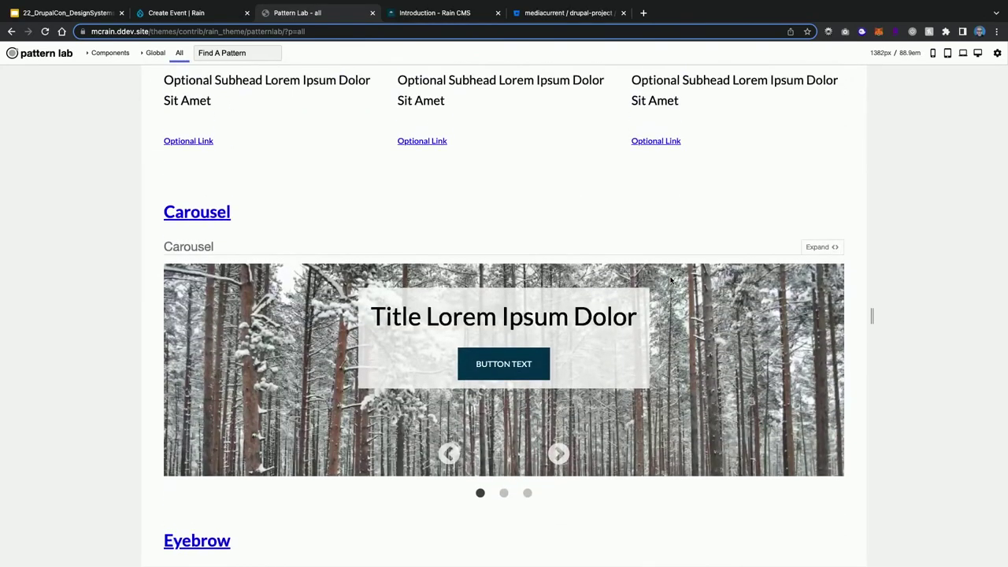
{"action": "scroll", "coordinate": [670, 280], "scroll_direction": "up", "scroll_amount": 15}
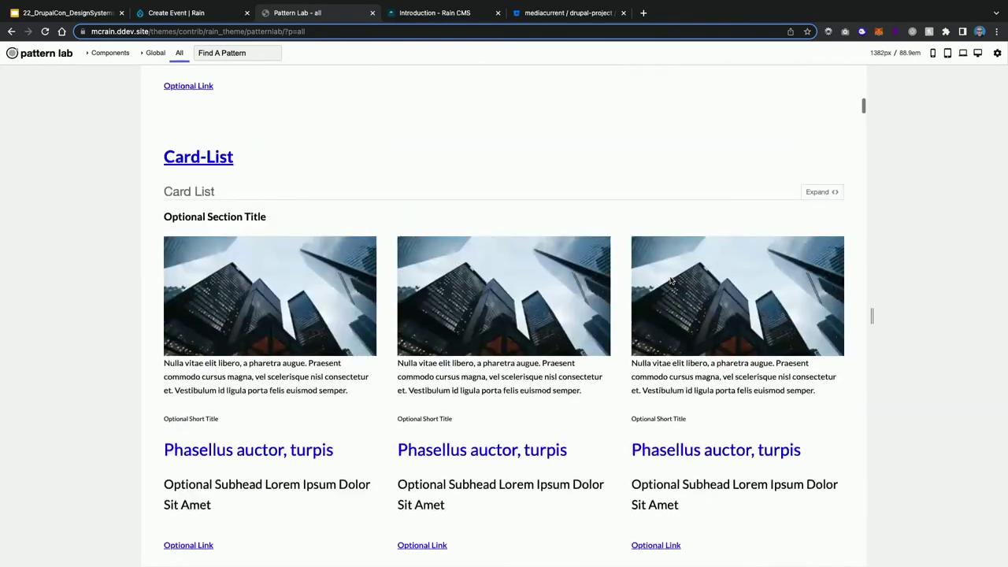
{"action": "scroll", "coordinate": [670, 280], "scroll_direction": "down", "scroll_amount": 4}
{"action": "scroll", "coordinate": [670, 279], "scroll_direction": "down", "scroll_amount": 6}
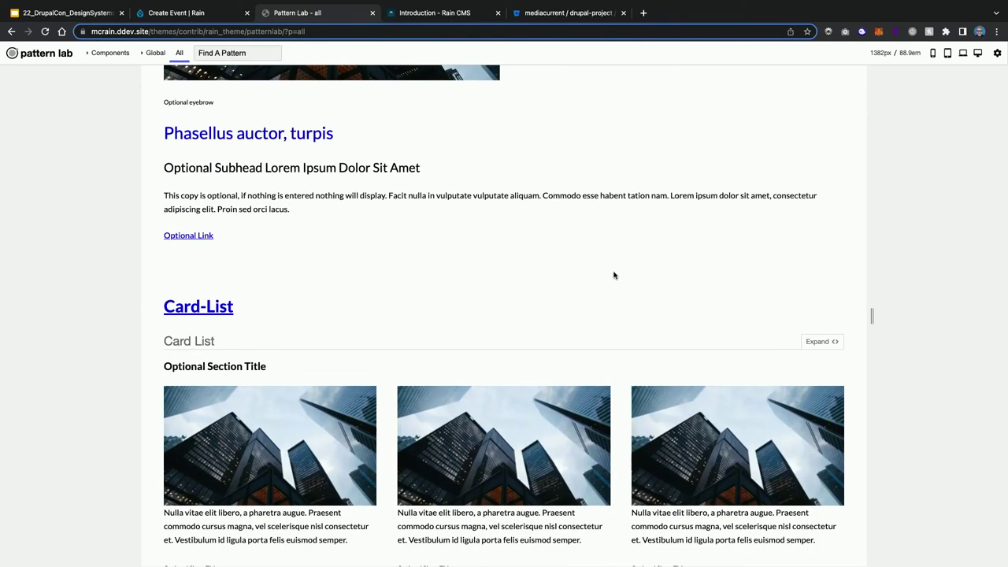
Switch to Visual Studio Code and view heading.json and heading.scss in the theme's heading component folder
{"action": "key", "text": "super+Tab"}
{"action": "key", "text": "super+Tab"}
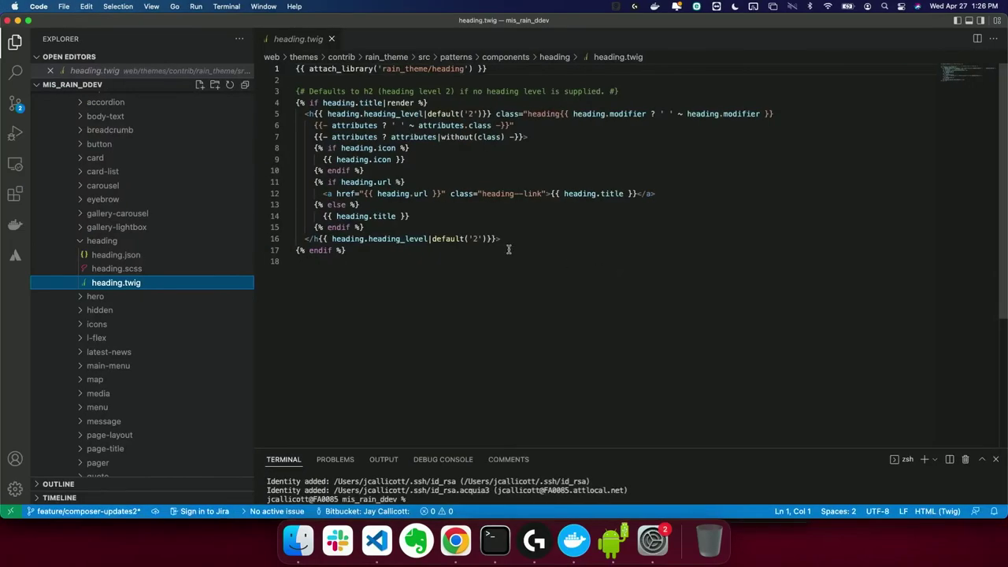
{"action": "scroll", "coordinate": [92, 259], "scroll_direction": "up", "scroll_amount": 5}
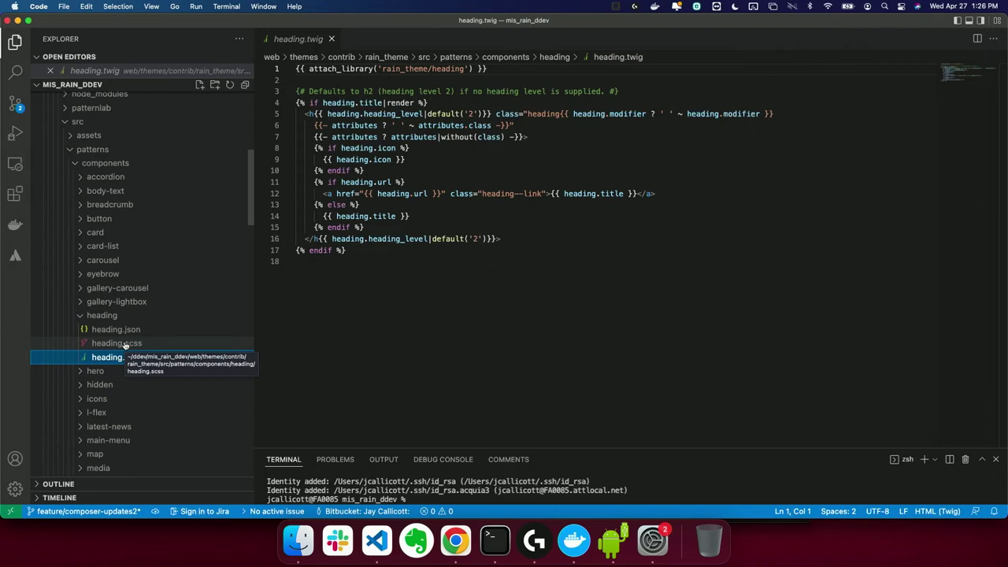
{"action": "scroll", "coordinate": [124, 344], "scroll_direction": "down", "scroll_amount": 2}
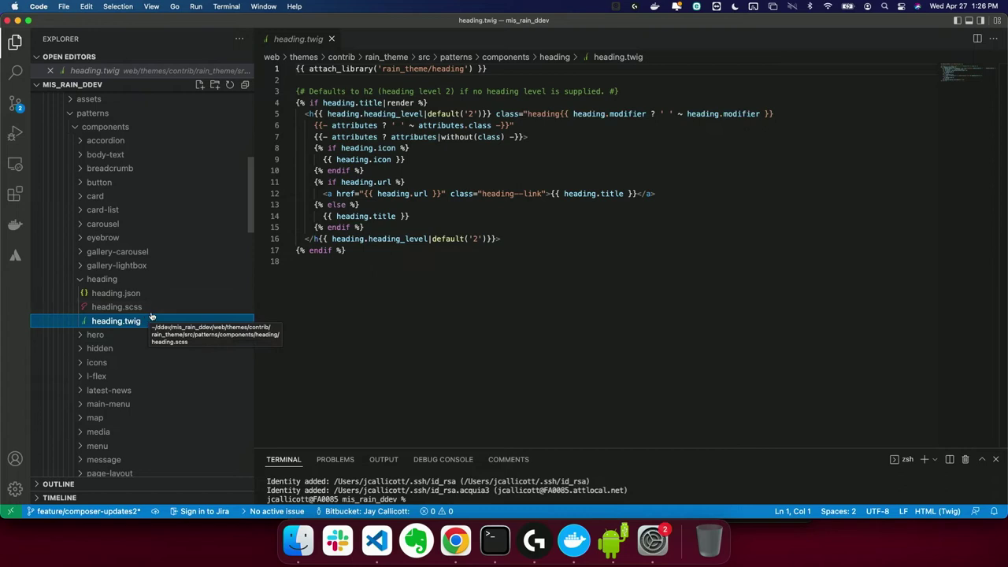
{"action": "left_click", "coordinate": [136, 297]}
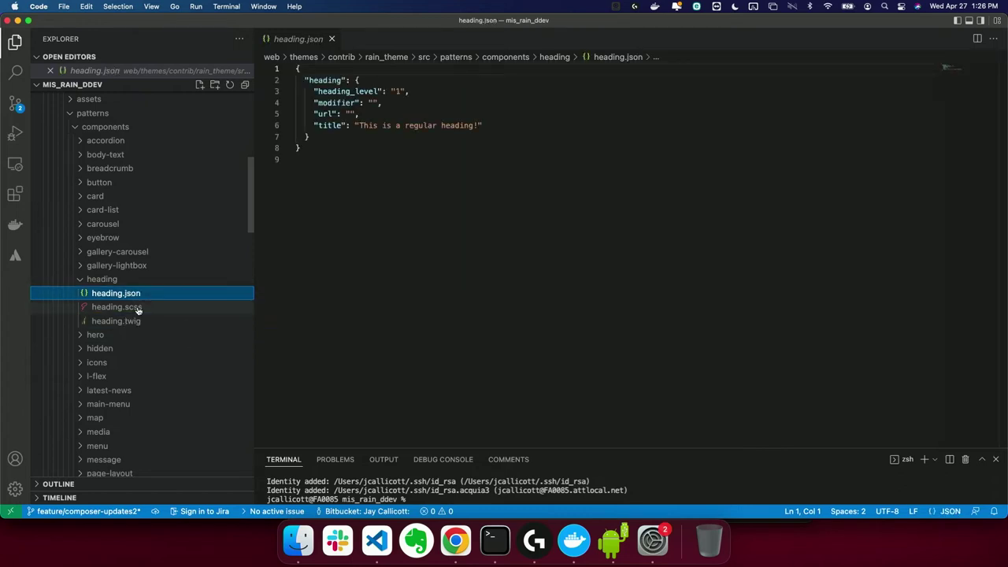
{"action": "left_click", "coordinate": [138, 310]}
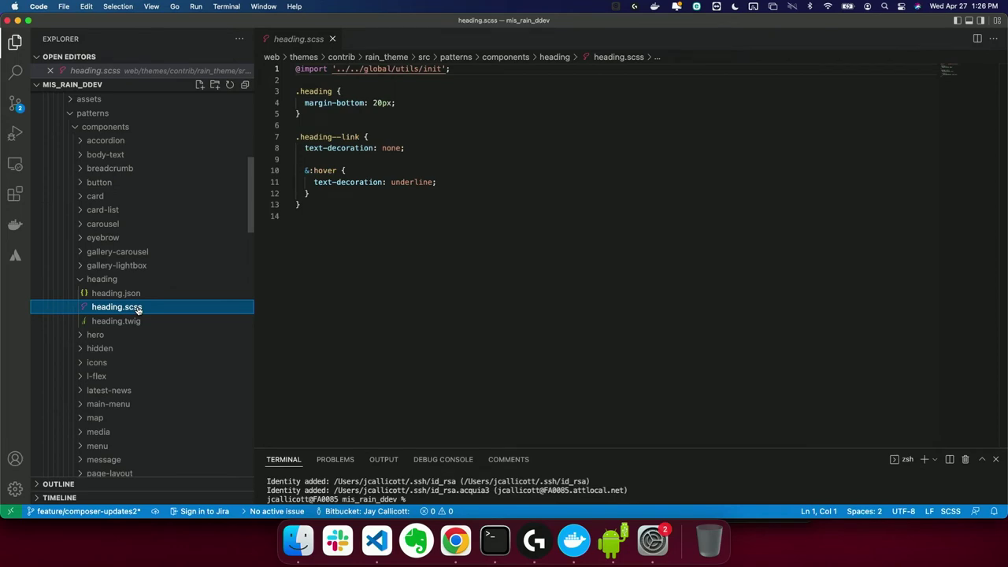
Switch back to Pattern Lab in the browser and find the rendered Heading component
{"action": "key", "text": "super+Tab"}
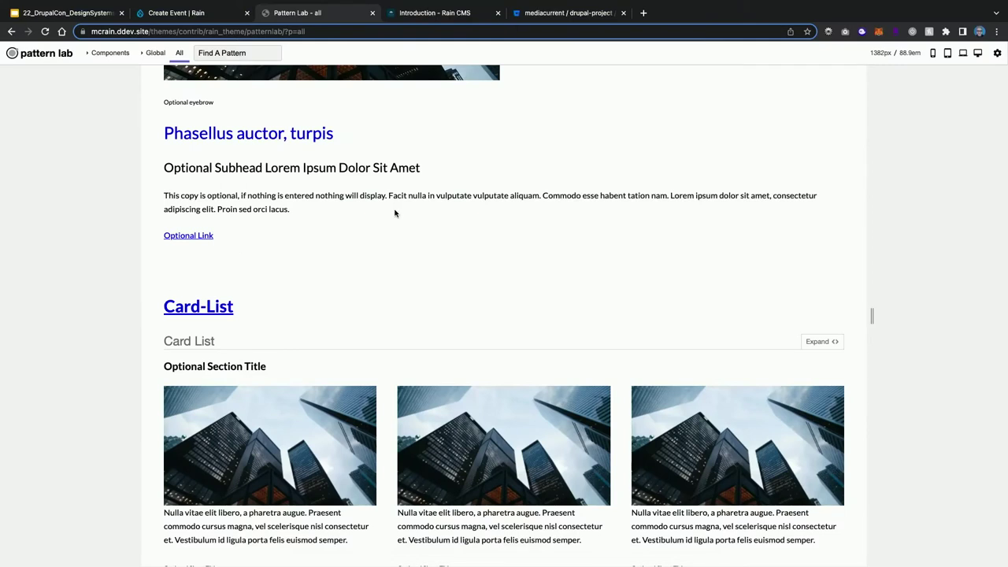
{"action": "scroll", "coordinate": [395, 212], "scroll_direction": "down", "scroll_amount": 20}
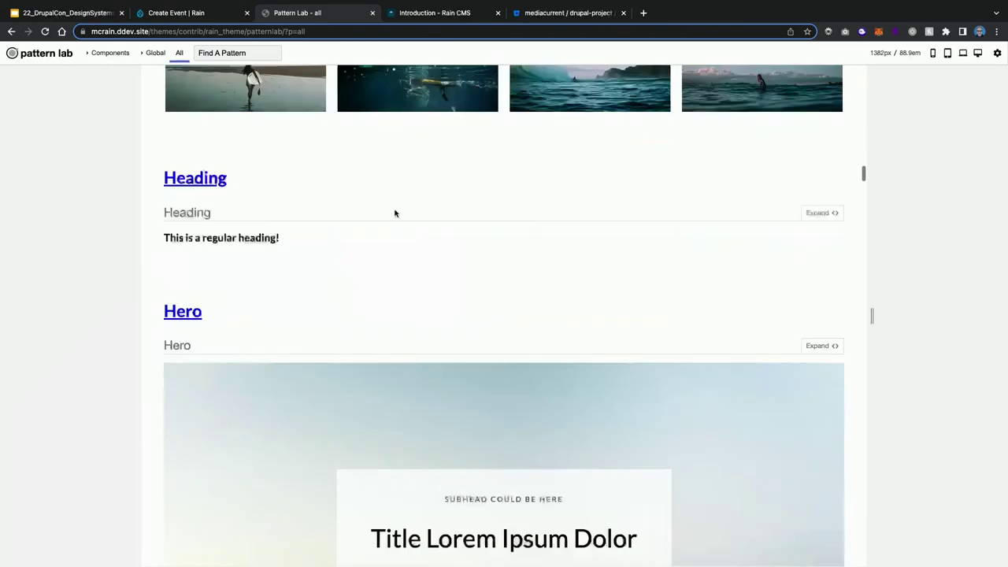
Switch to the Rain CMS GitBook documentation and view the Getting Started section's Installation and Setup pages
{"action": "left_click", "coordinate": [428, 17]}
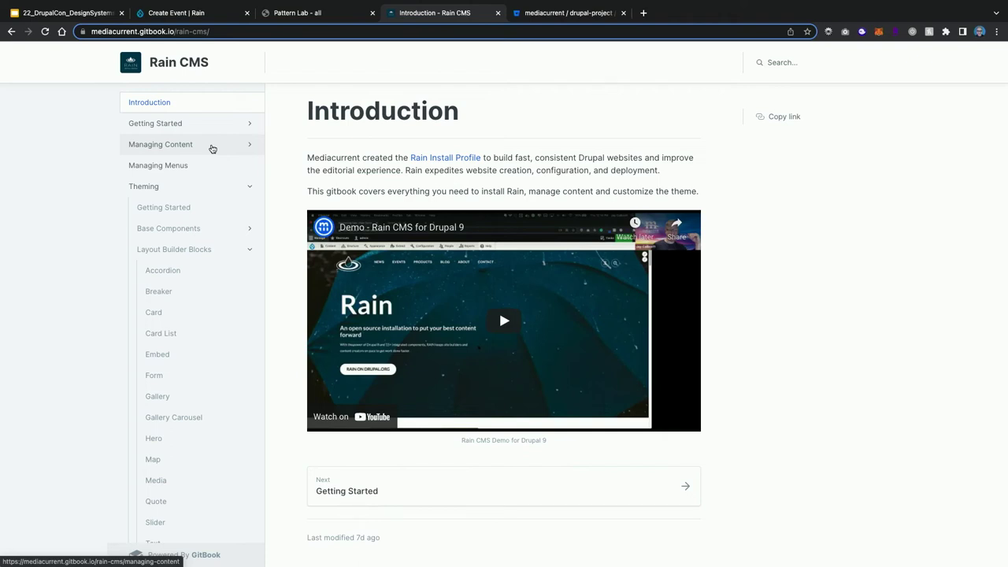
{"action": "left_click", "coordinate": [162, 125]}
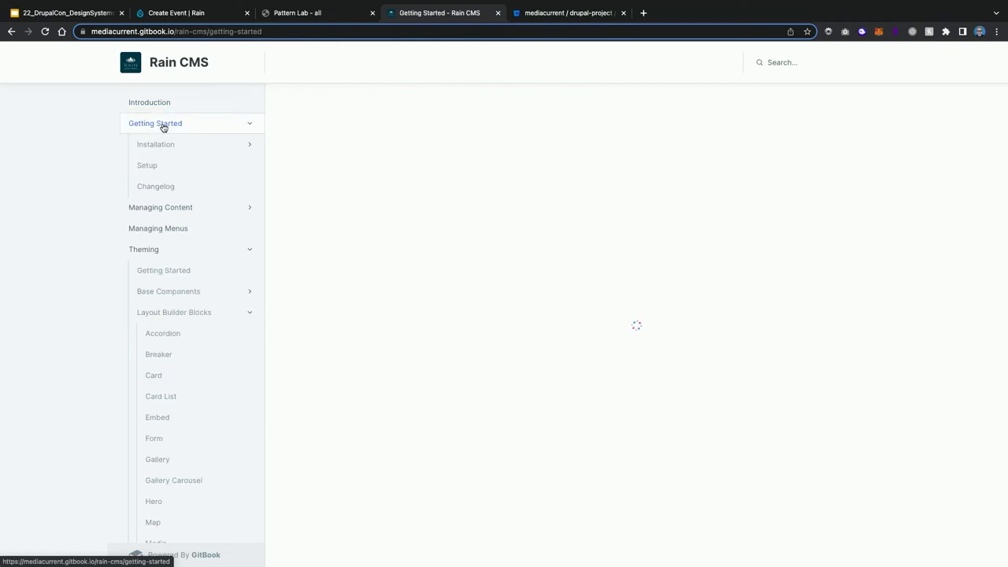
{"action": "left_click", "coordinate": [167, 147]}
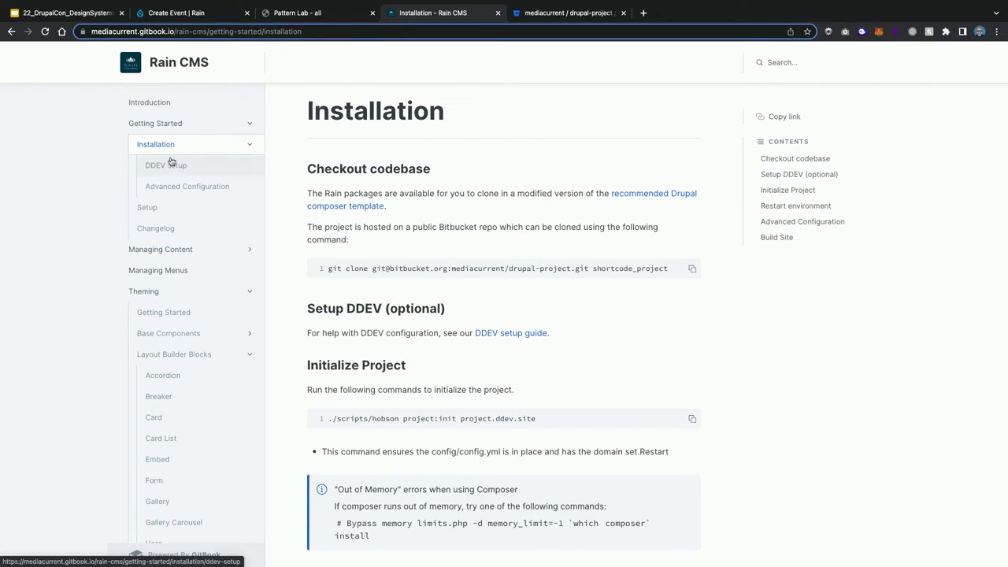
{"action": "left_click", "coordinate": [164, 210]}
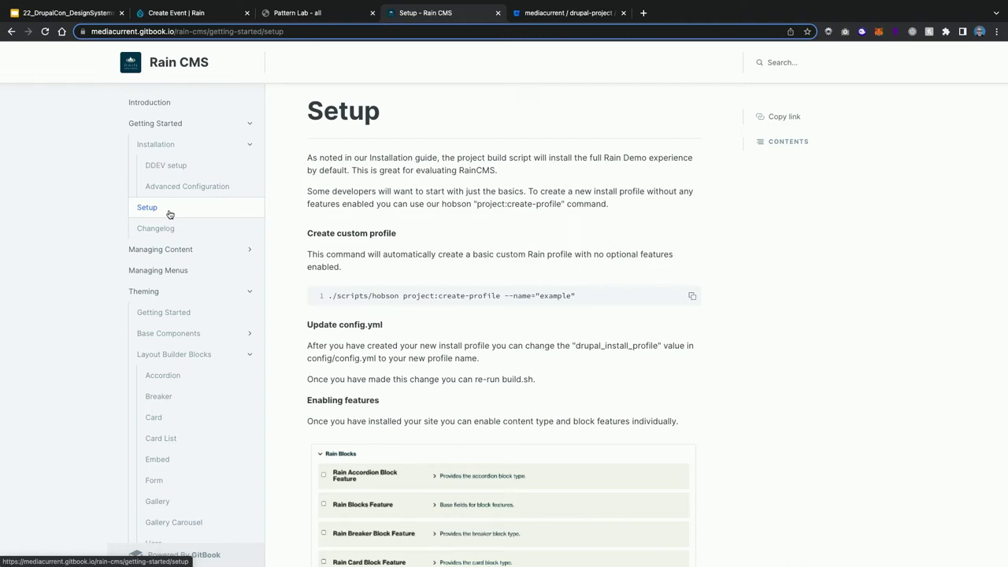
View the documentation's Managing Content section, open the Article page under Adding Content and look through the remaining topics
{"action": "left_click", "coordinate": [181, 252]}
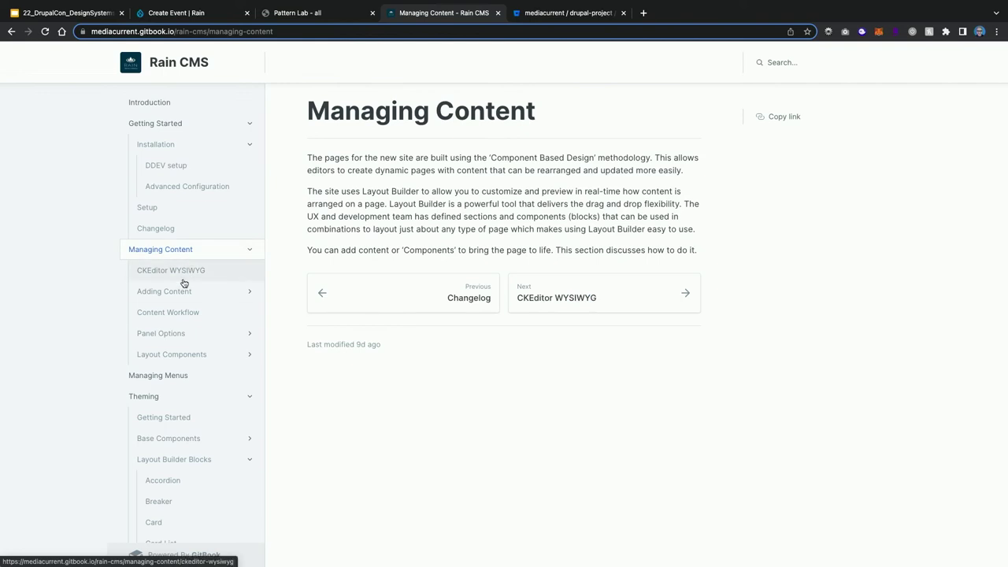
{"action": "left_click", "coordinate": [181, 293]}
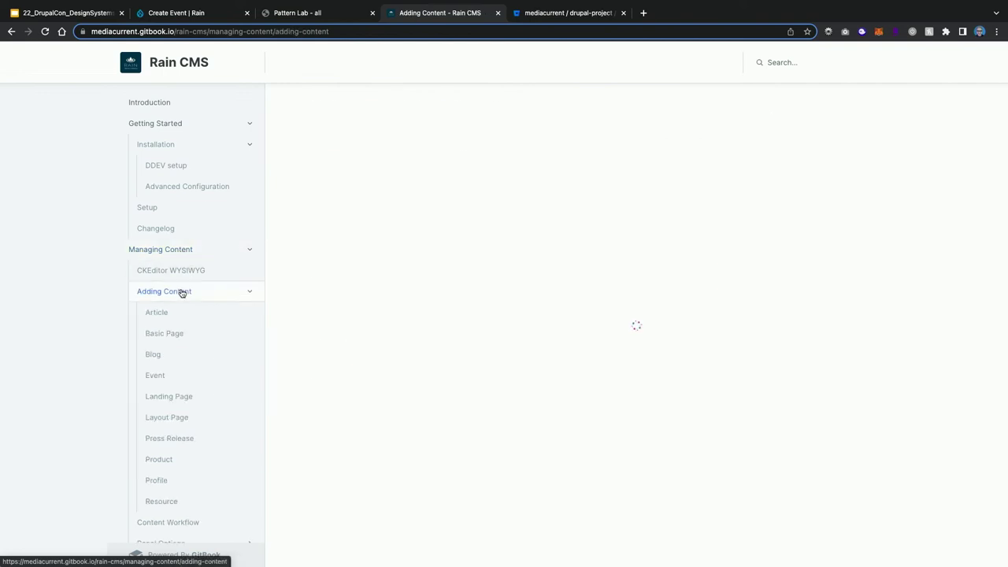
{"action": "left_click", "coordinate": [177, 313]}
{"action": "scroll", "coordinate": [178, 313], "scroll_direction": "down", "scroll_amount": 3}
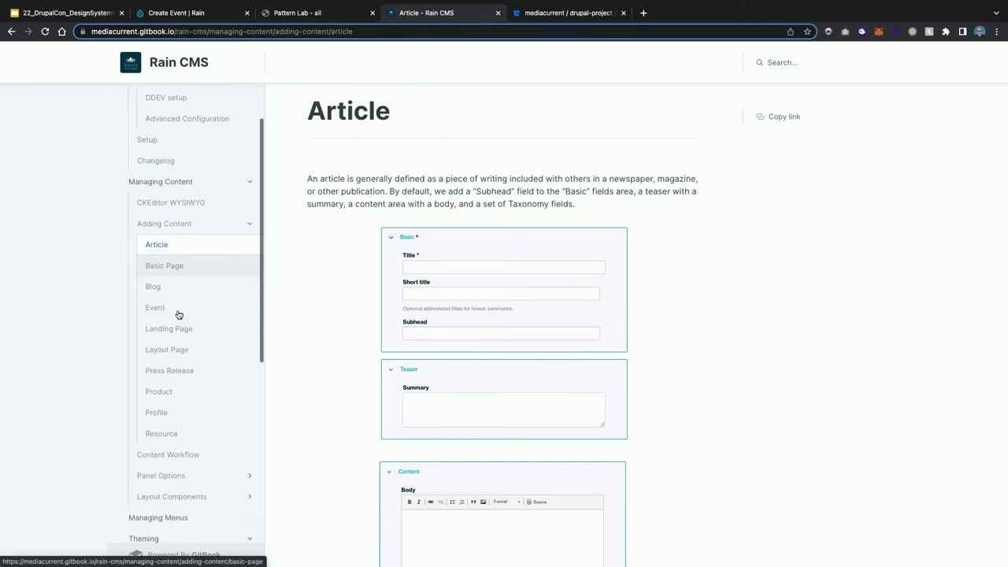
{"action": "scroll", "coordinate": [178, 313], "scroll_direction": "down", "scroll_amount": 1}
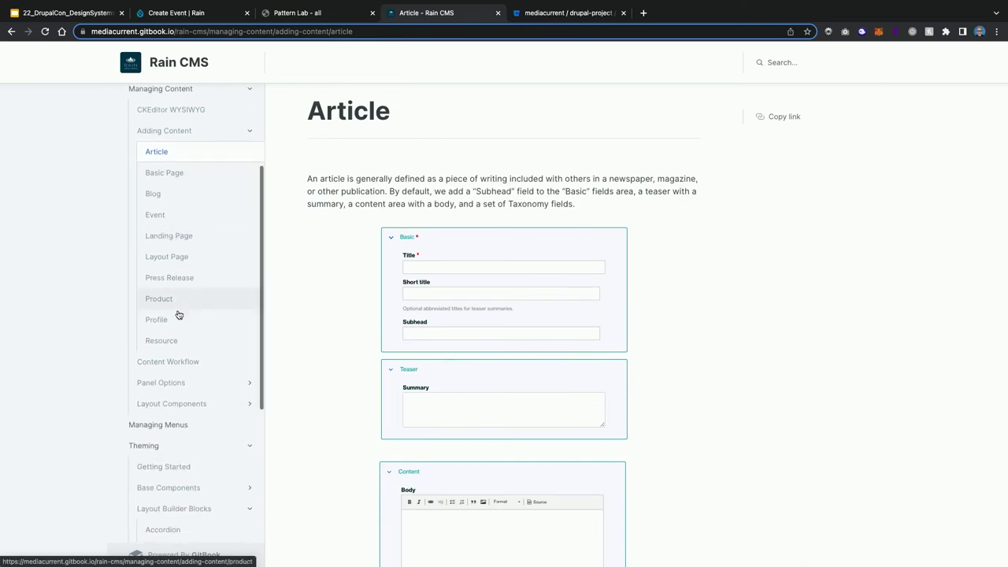
{"action": "scroll", "coordinate": [178, 313], "scroll_direction": "down", "scroll_amount": 1}
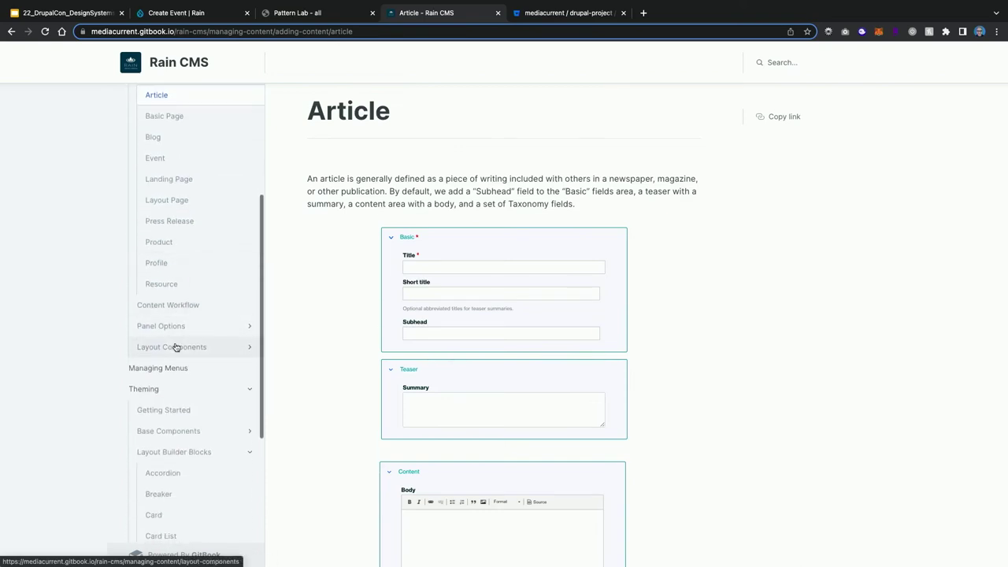
Expand Layout Components in the Managing Content documentation, view its Accordion page and look through the remaining component topics
{"action": "left_click", "coordinate": [178, 349]}
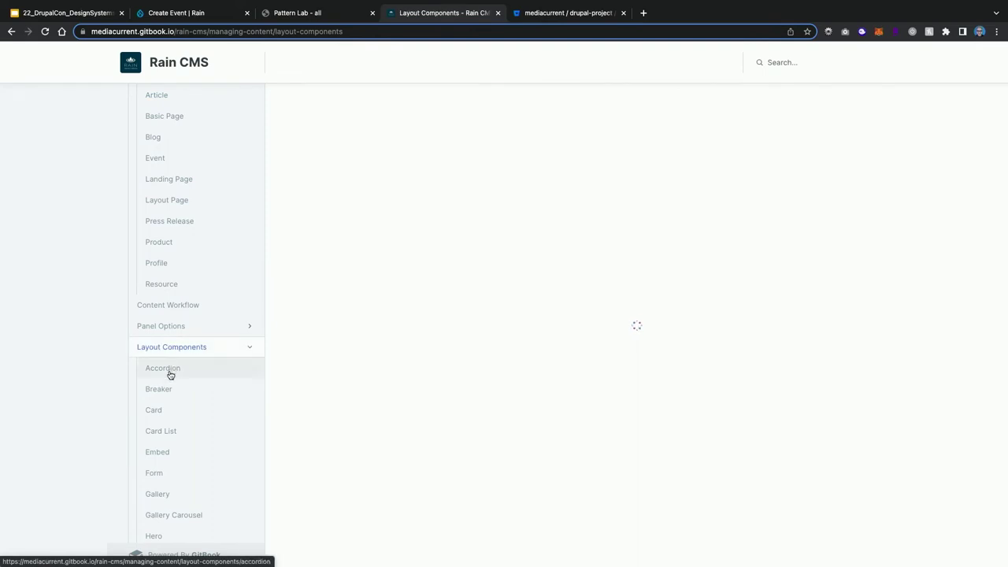
{"action": "left_click", "coordinate": [169, 374]}
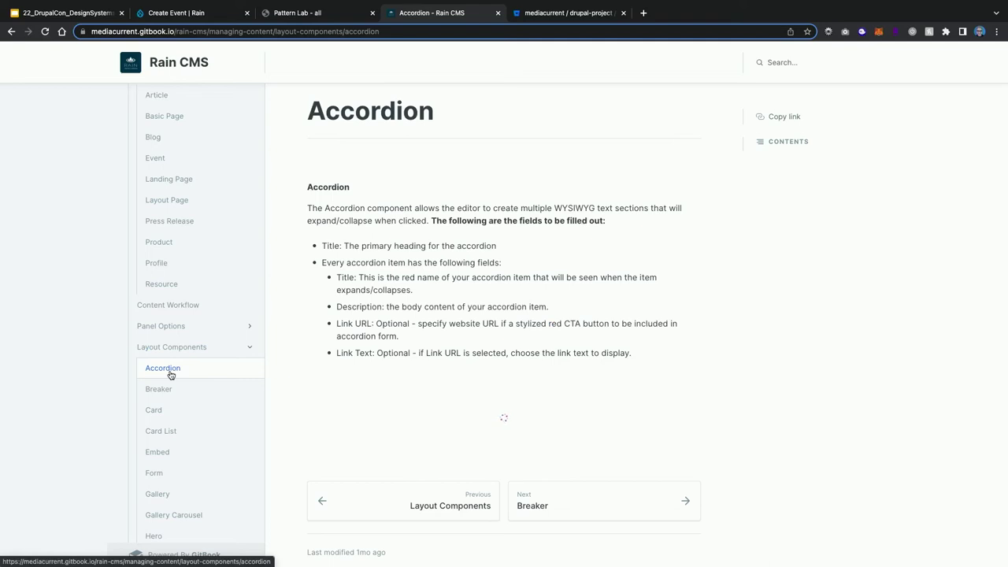
{"action": "scroll", "coordinate": [170, 374], "scroll_direction": "down", "scroll_amount": 5}
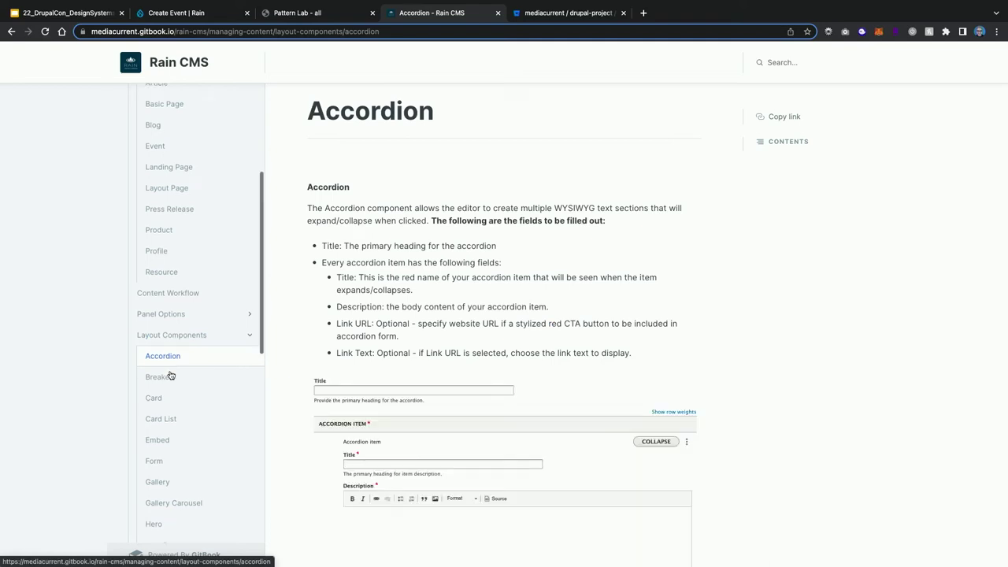
{"action": "scroll", "coordinate": [170, 375], "scroll_direction": "down", "scroll_amount": 1}
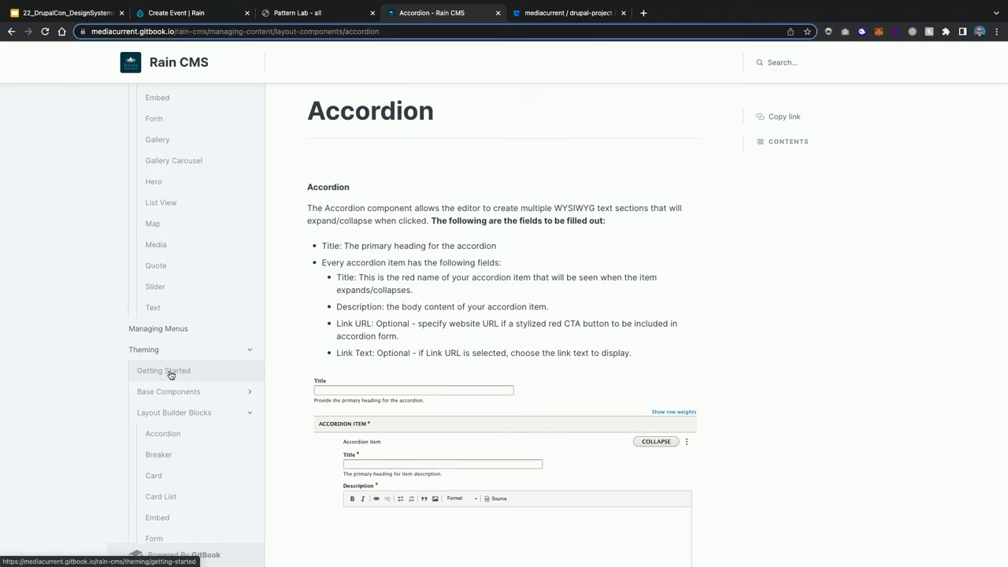
View the Theming section's Getting Started page and the Accordion page under Layout Builder Blocks, including the list of other blocks
{"action": "left_click", "coordinate": [172, 375]}
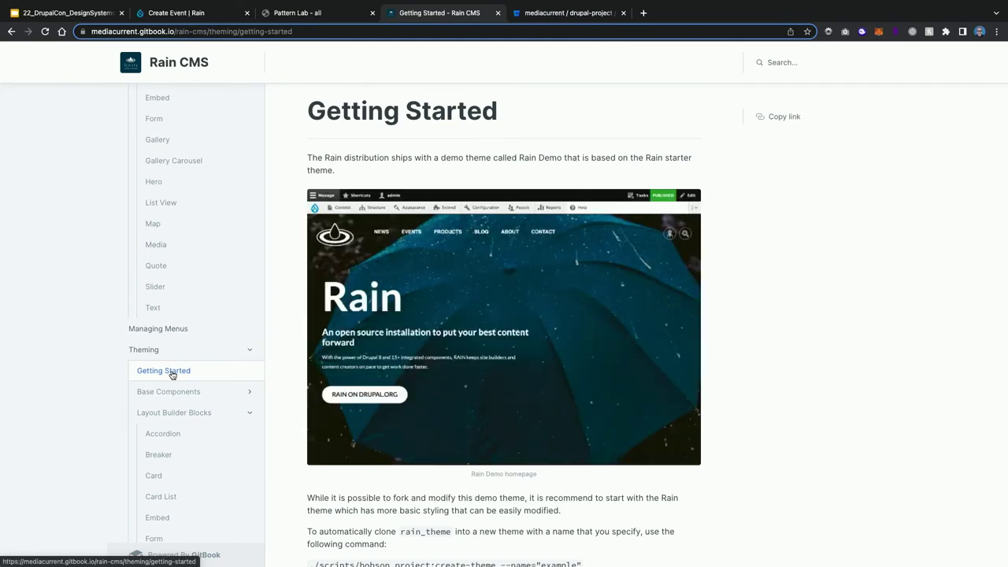
{"action": "scroll", "coordinate": [479, 272], "scroll_direction": "down", "scroll_amount": 2}
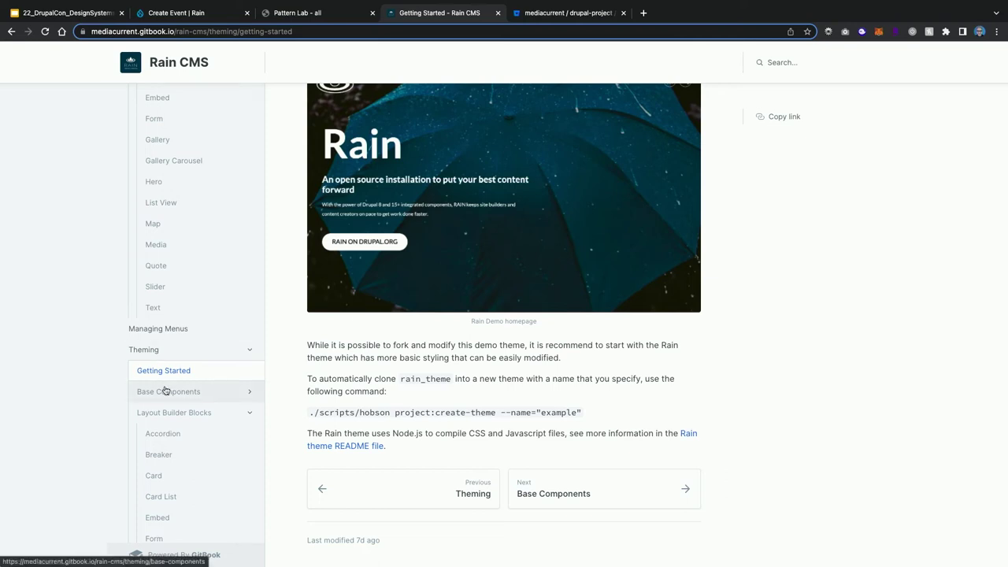
{"action": "left_click", "coordinate": [172, 432]}
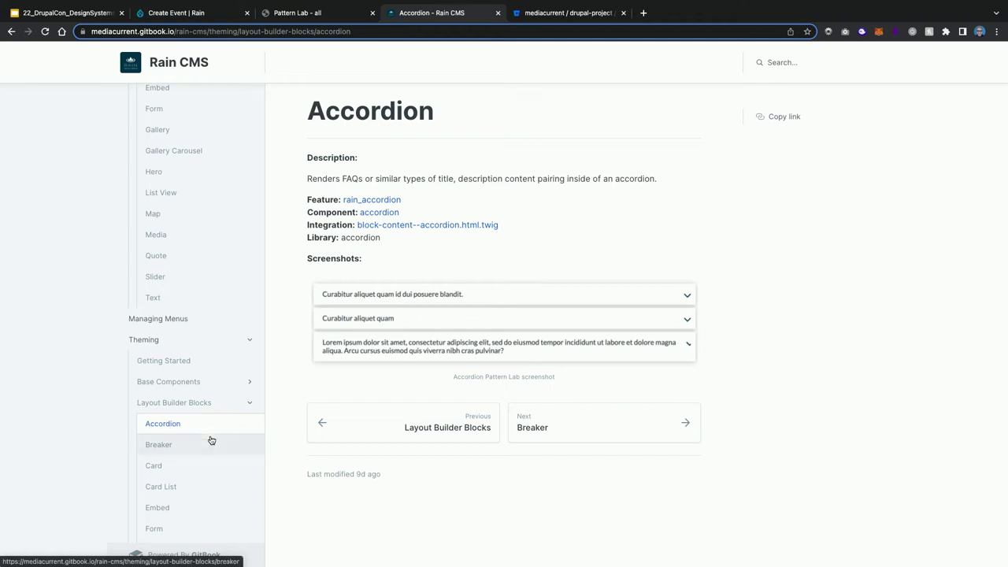
{"action": "scroll", "coordinate": [210, 439], "scroll_direction": "down", "scroll_amount": 5}
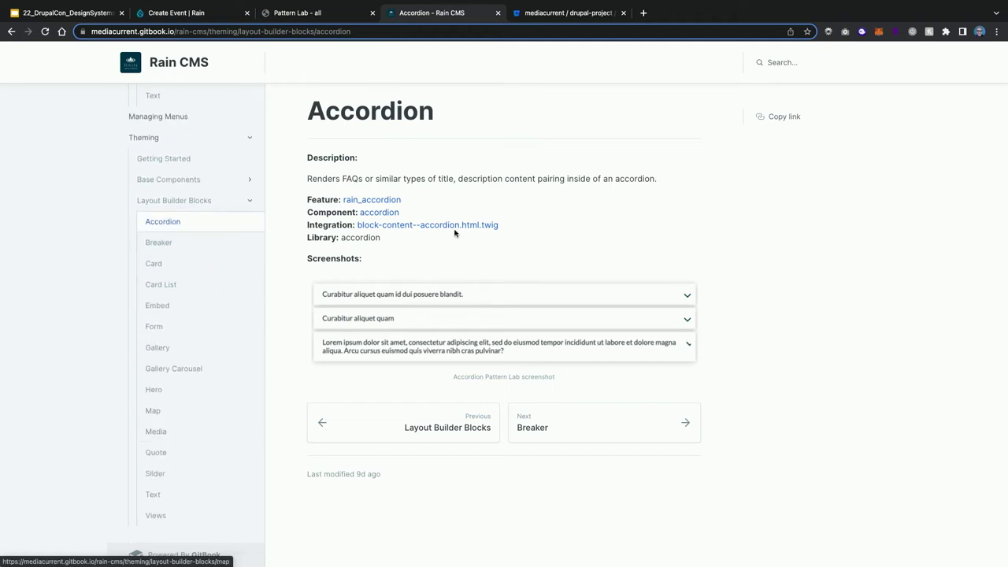
Switch to the drupal-project repository in Bitbucket and view the require and require-dev packages in composer.json at enlarged page zoom
{"action": "left_click", "coordinate": [557, 22]}
{"action": "scroll", "coordinate": [480, 251], "scroll_direction": "down", "scroll_amount": 3}
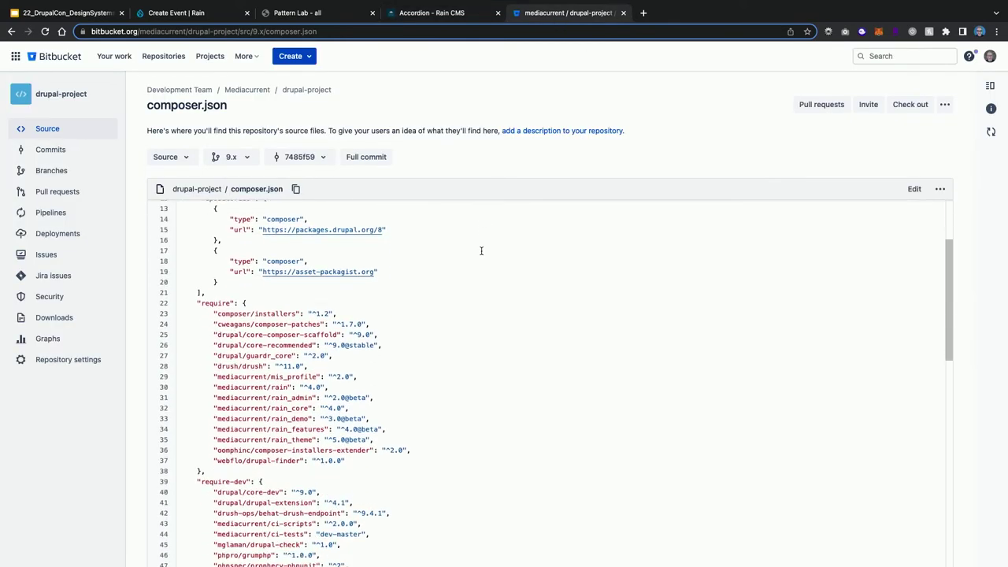
{"action": "scroll", "coordinate": [481, 251], "scroll_direction": "down", "scroll_amount": 3}
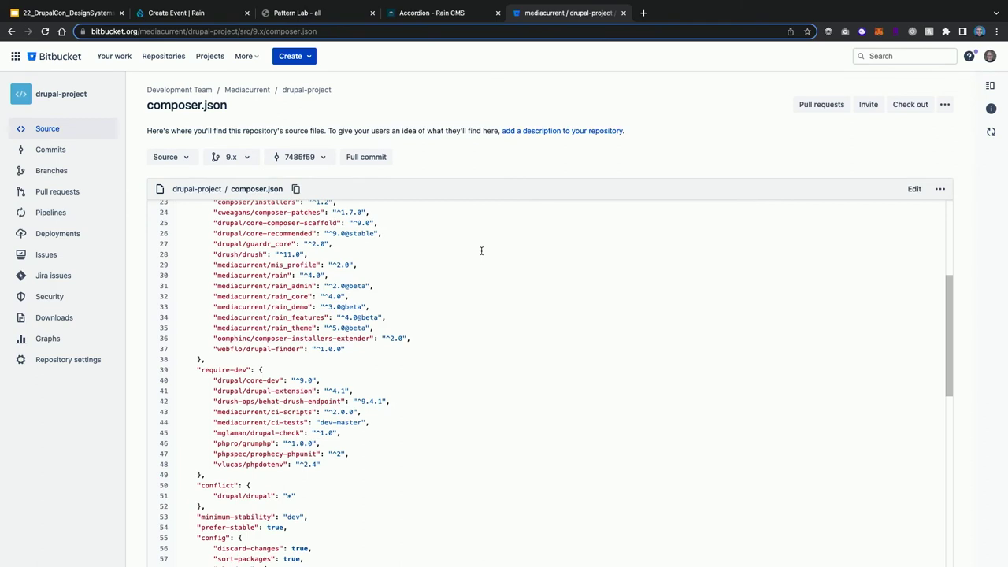
{"action": "key", "text": "super+equal"}
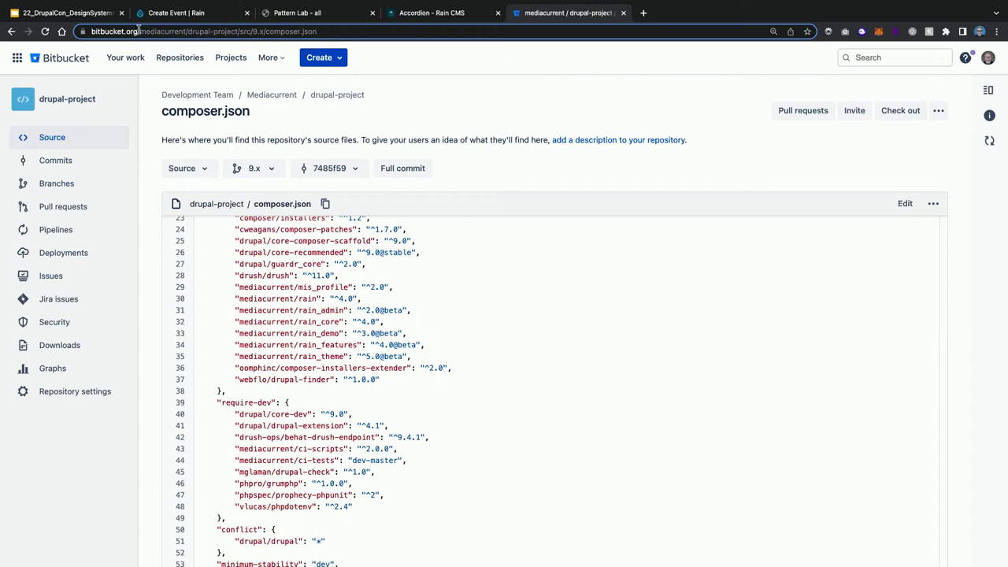
Switch back to the Google Slides presentation and advance from the Rain Demo slide to the Wrapping Up slide
{"action": "left_click", "coordinate": [96, 16]}
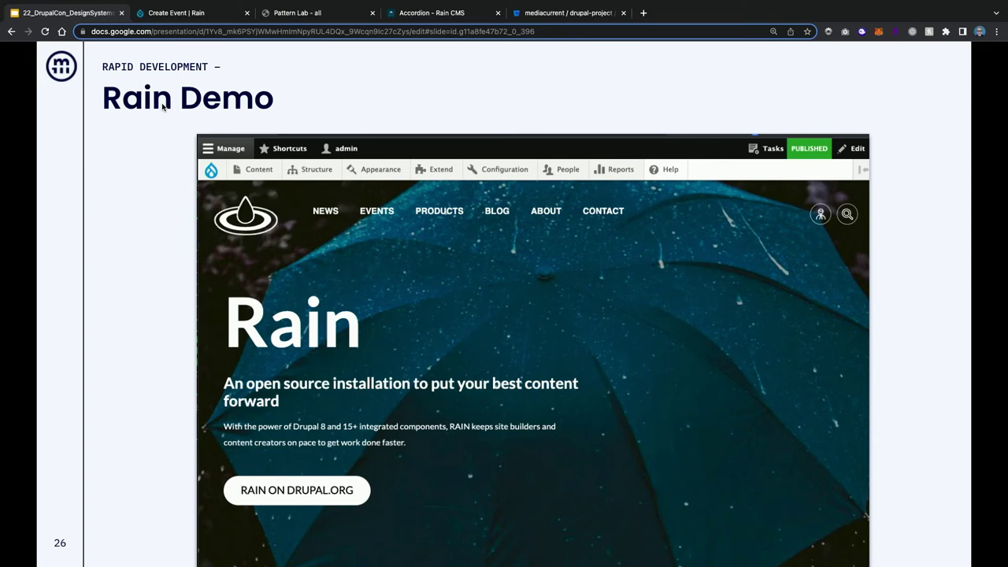
{"action": "key", "text": "Right"}
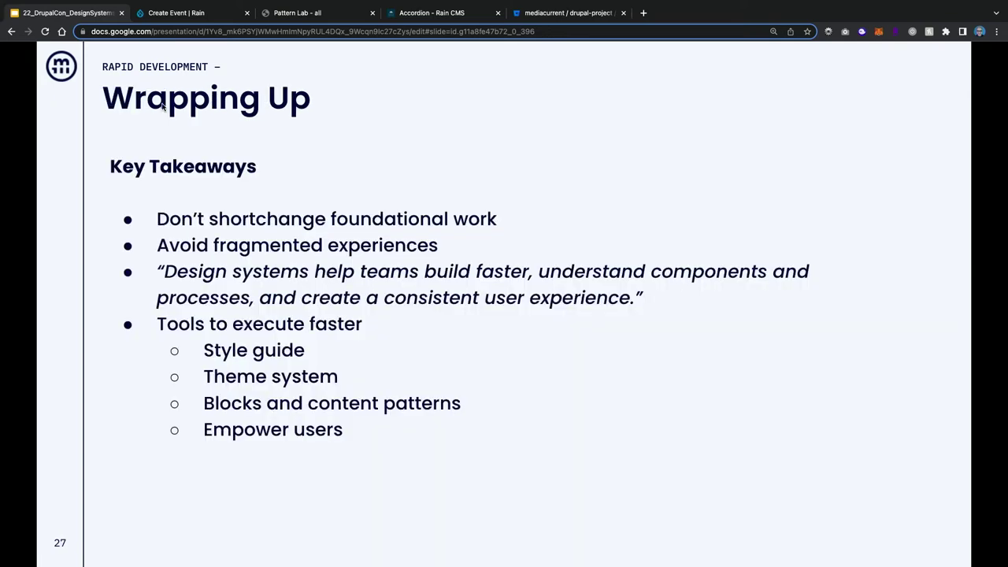